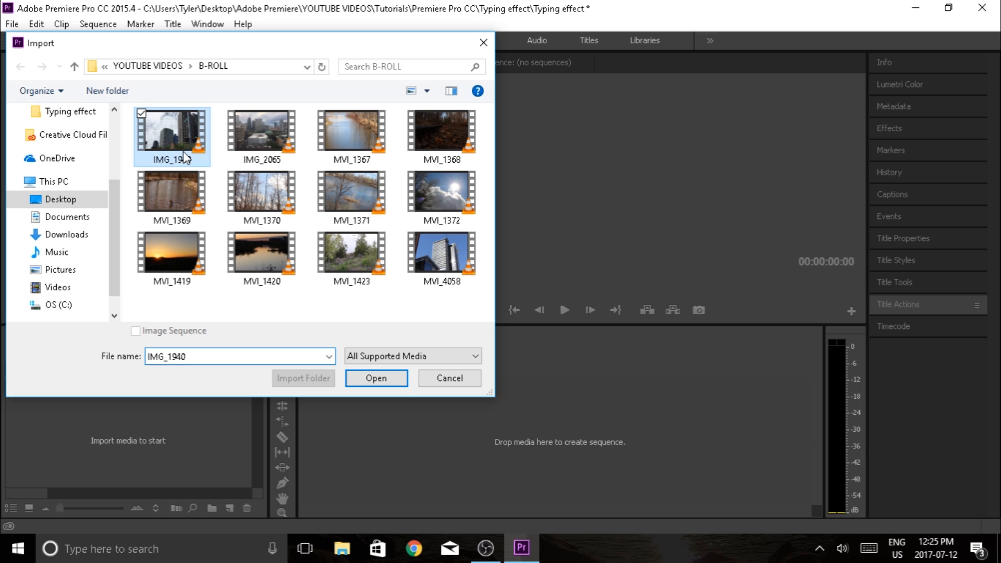
- Import IMG_1940 from the B-ROLL folder and create a sequence from the clip
left_click(376, 378)
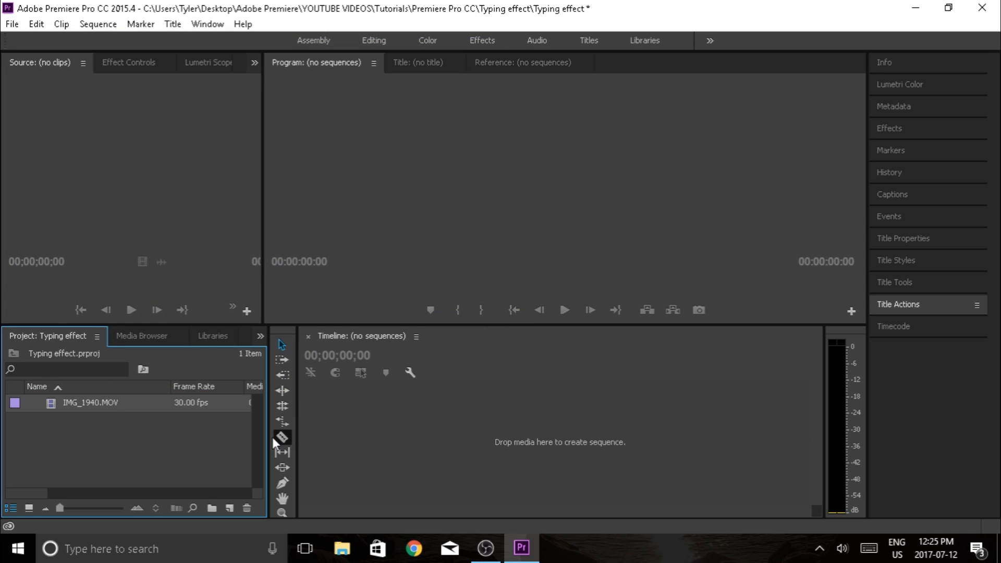
left_click(176, 438)
left_click_drag(49, 404, 416, 433)
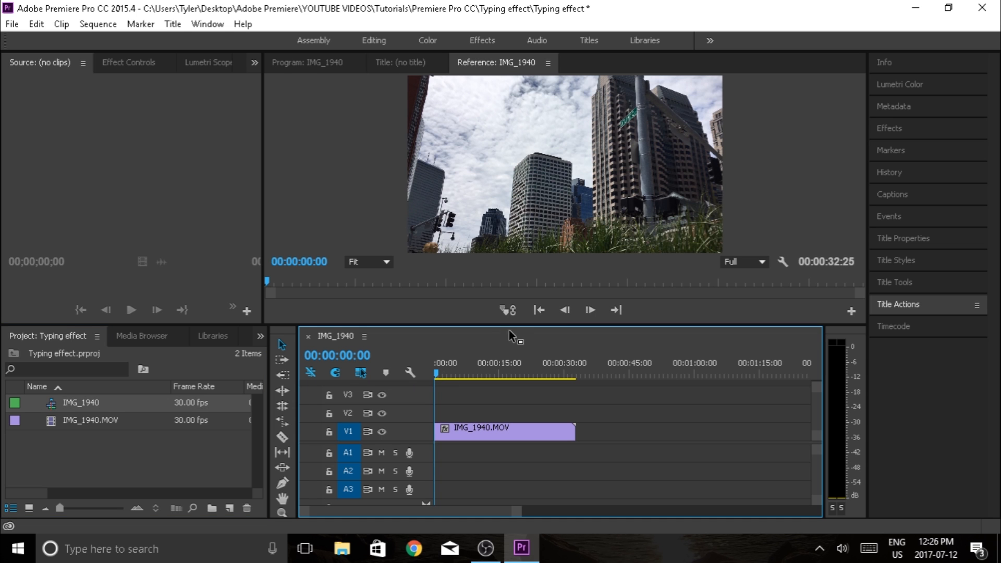
key("space")
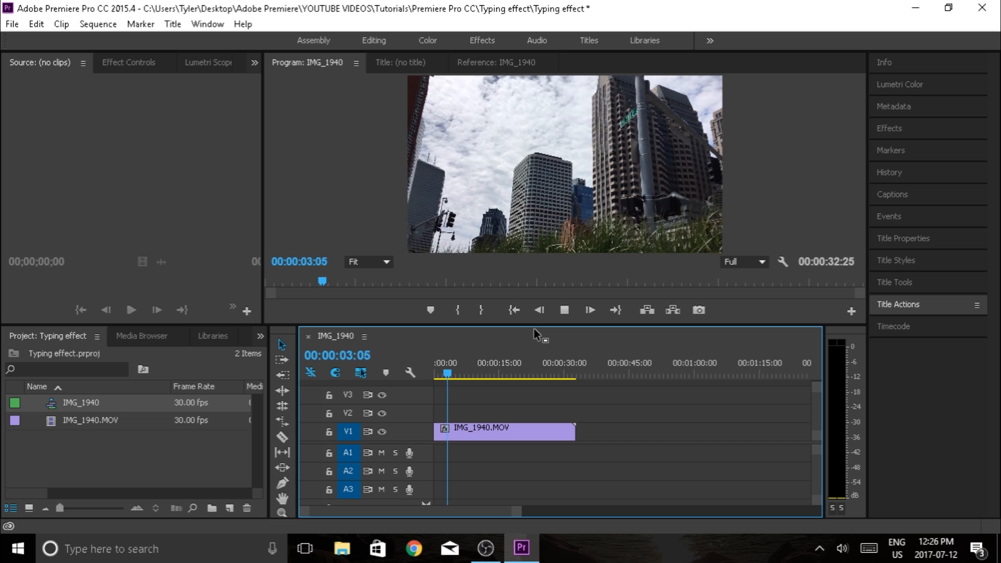
- Turn off opacity keyframing for the IMG_1940.MOV clip in the timeline and set its opacity to 45%
left_click(498, 429)
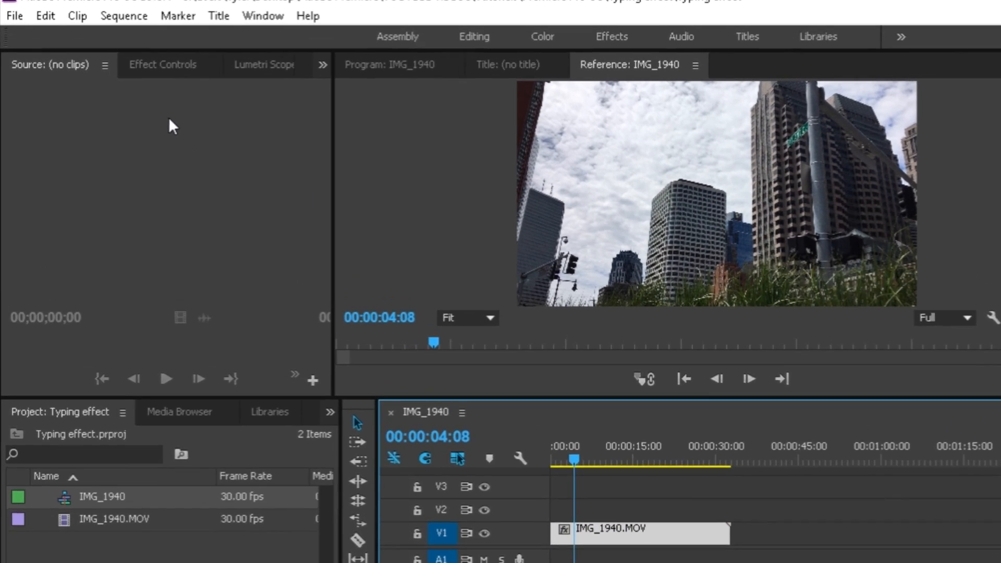
left_click(128, 62)
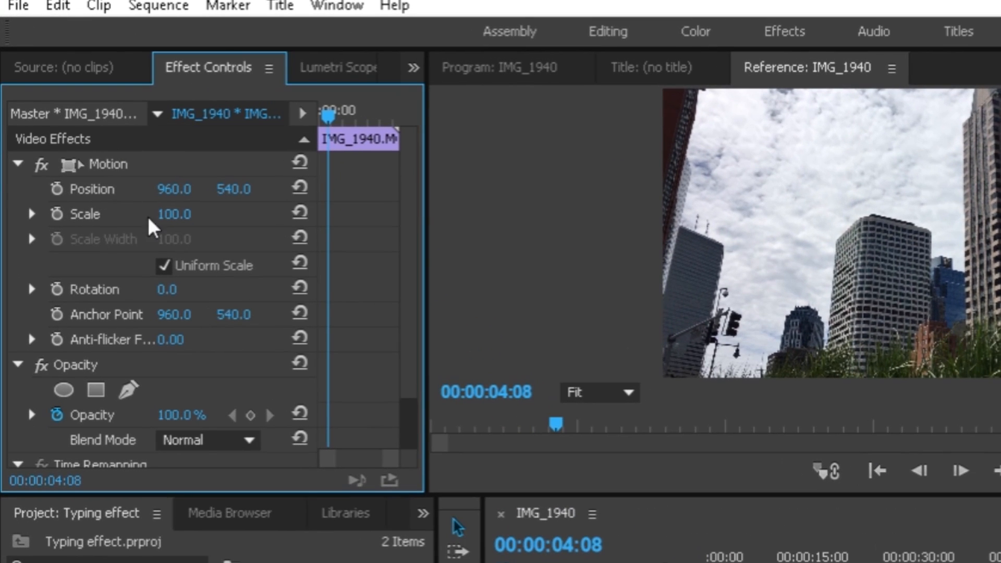
scroll(408, 174, "down", 2)
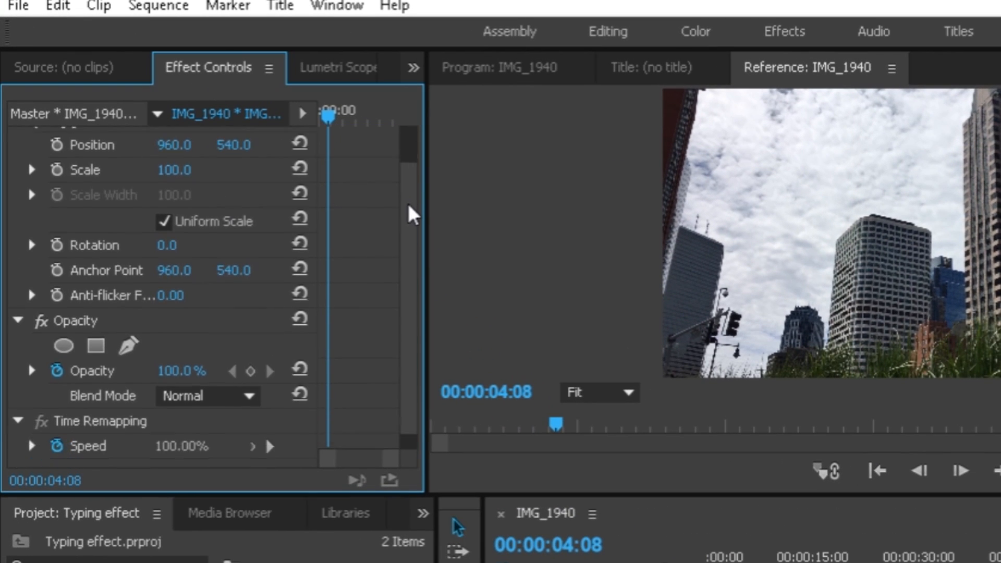
left_click(57, 369)
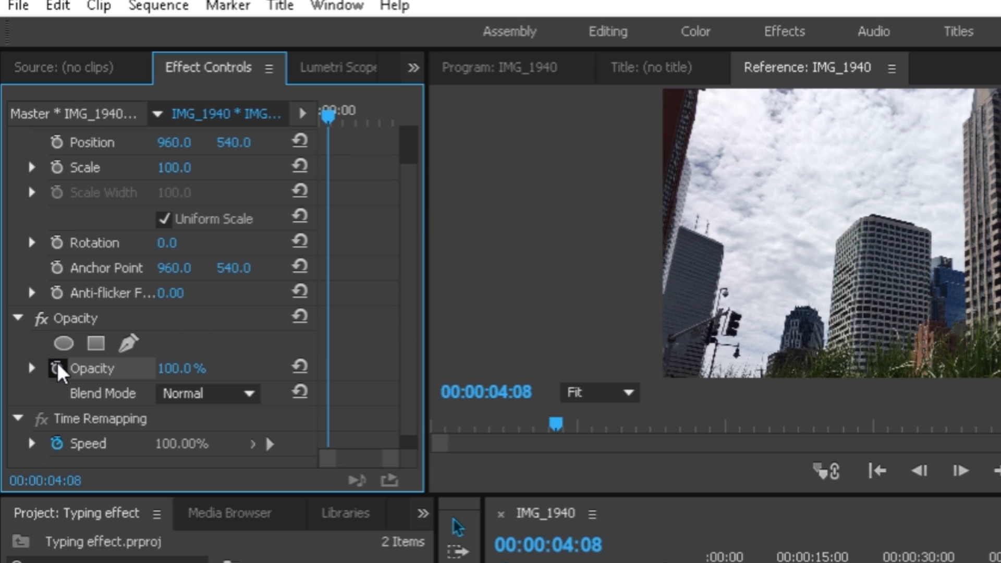
left_click_drag(172, 369, 144, 368)
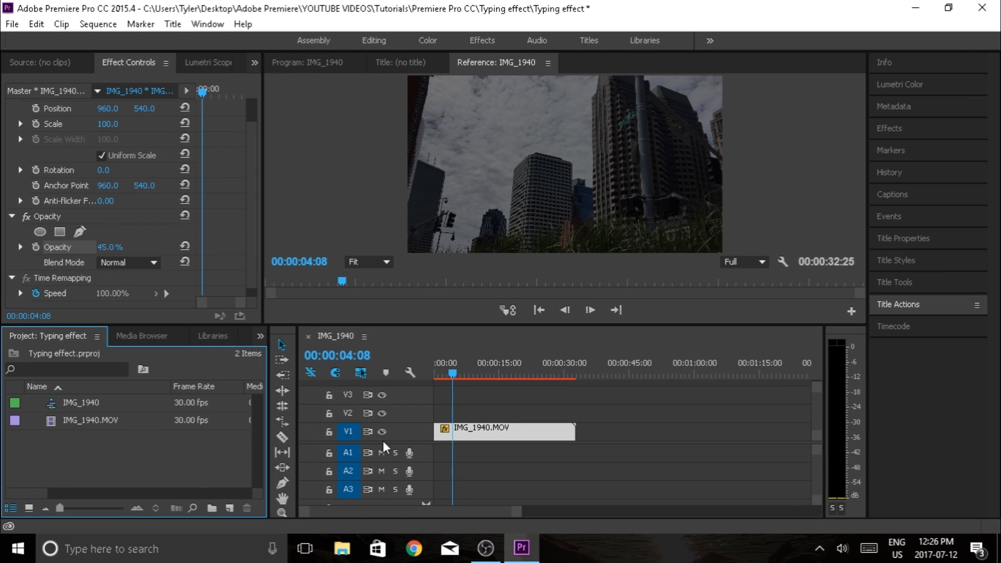
left_click_drag(452, 373, 444, 377)
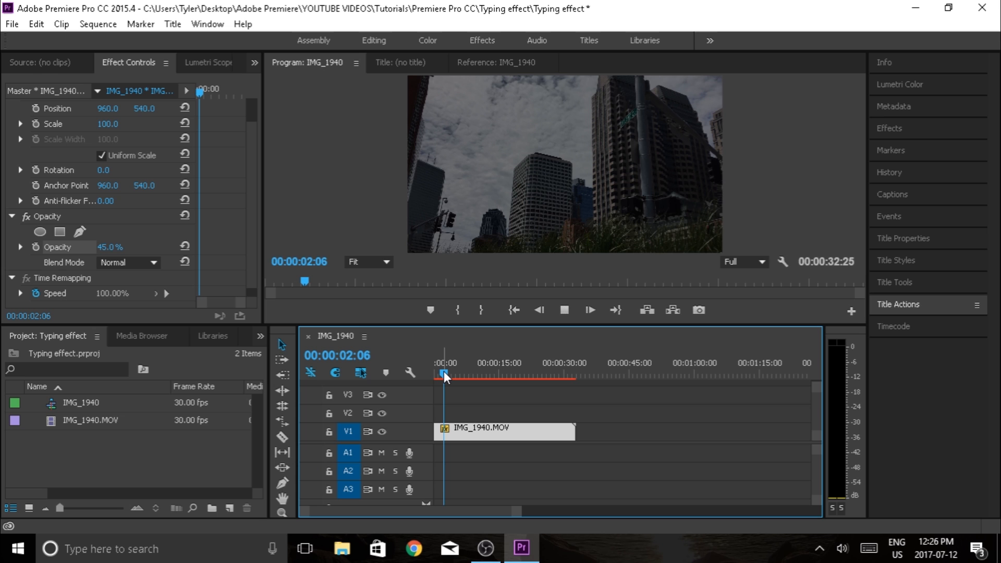
key("space")
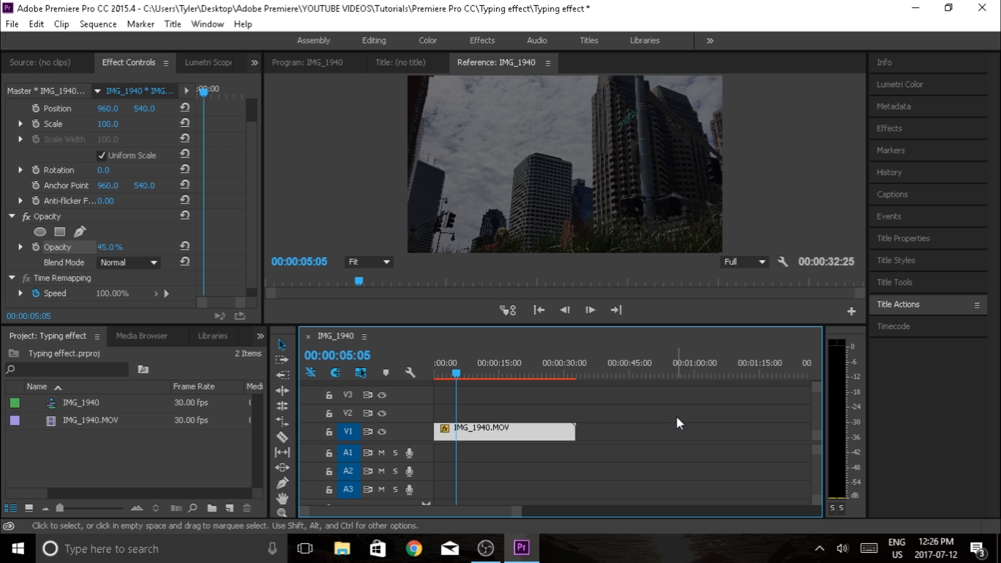
- Create a new title named "Typing Effect" with the default video settings
left_click(409, 65)
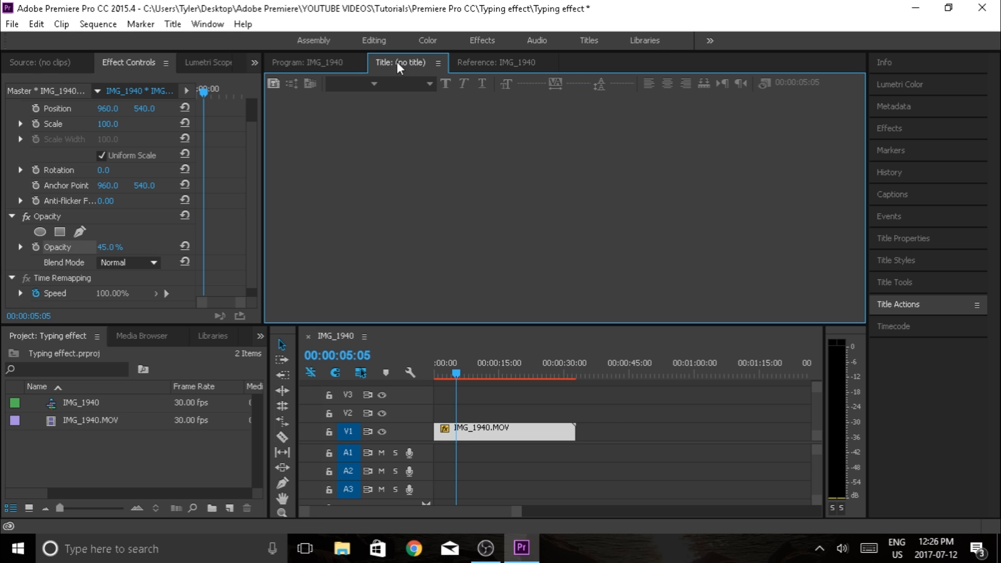
left_click(272, 83)
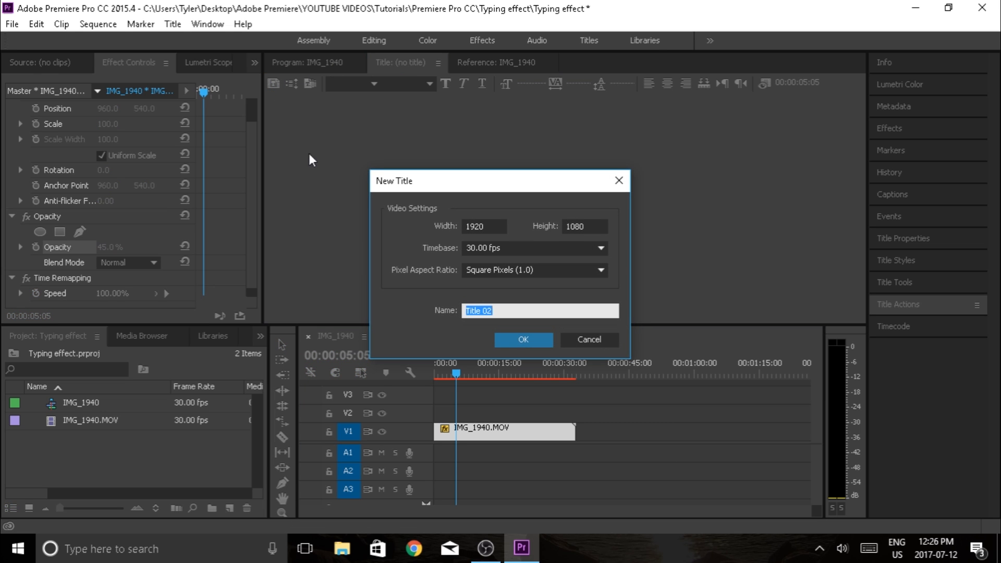
key("BackSpace")
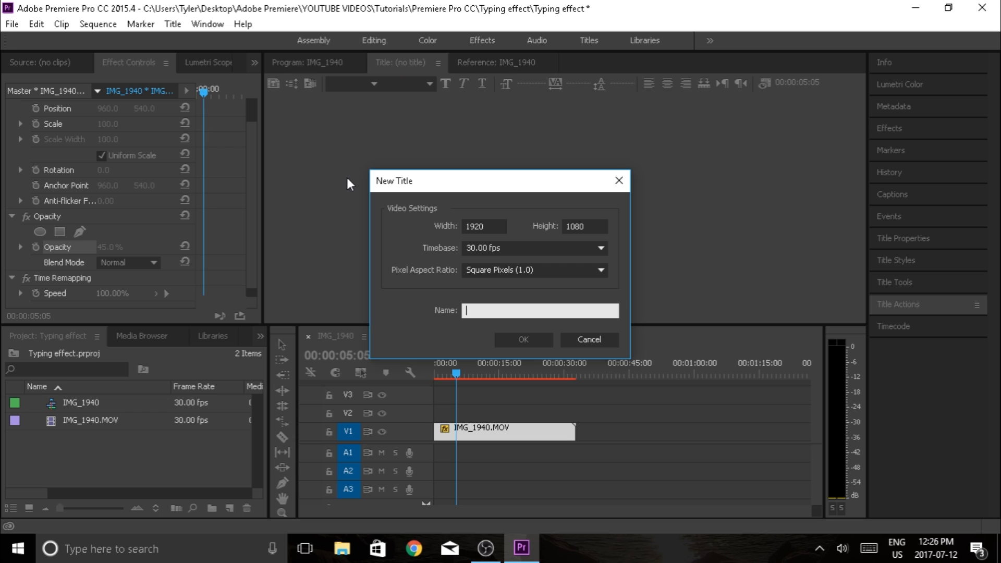
type("Typing Effect")
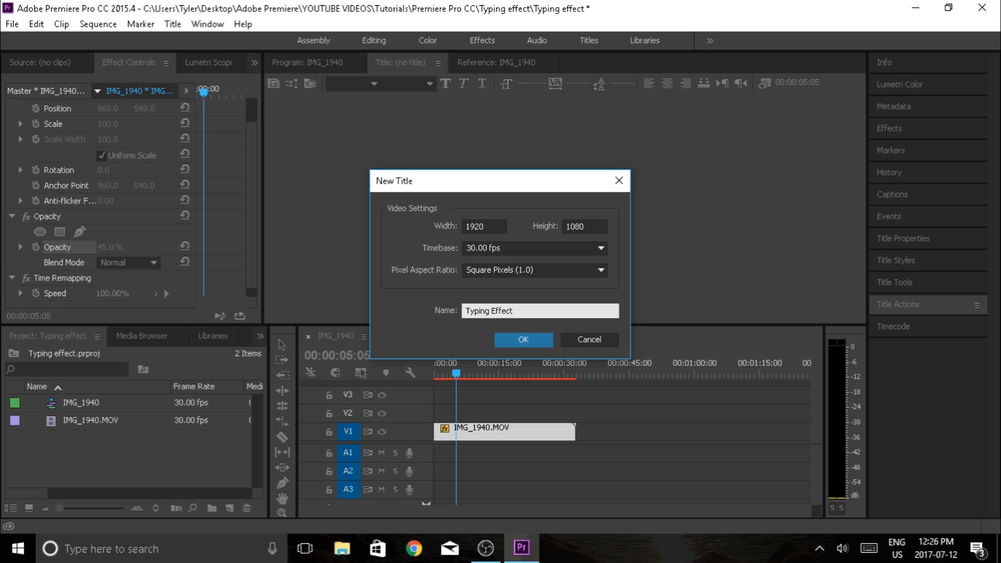
left_click(517, 337)
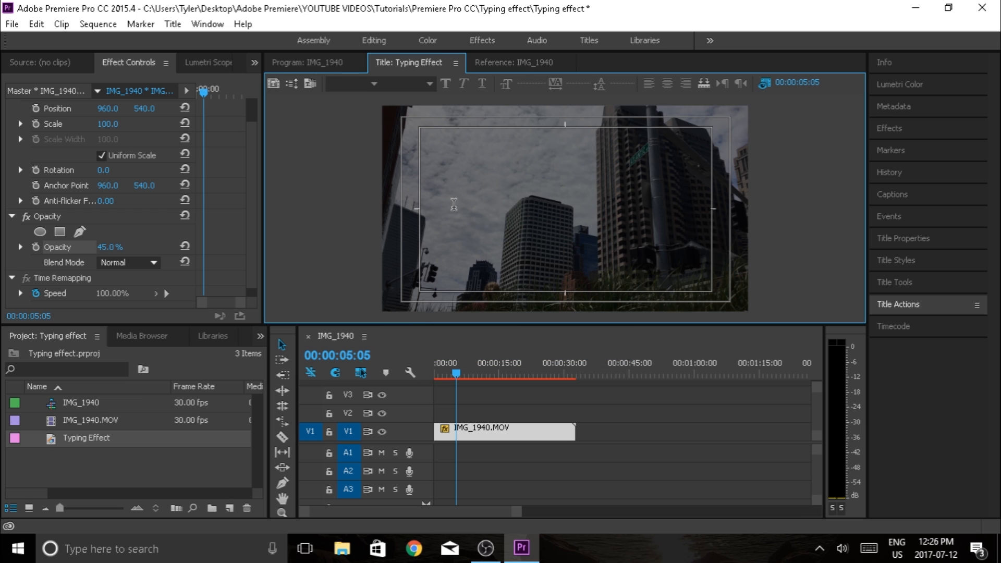
- Enter the title text as two lines, each reading "TYPING EFFECT"
left_click(453, 204)
type("TYPI")
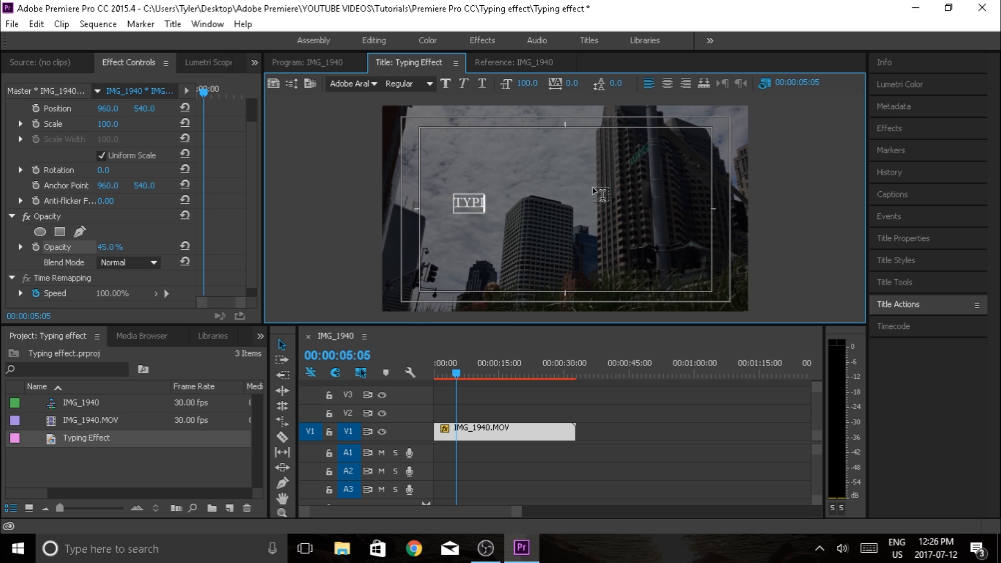
type("NG EFFECT")
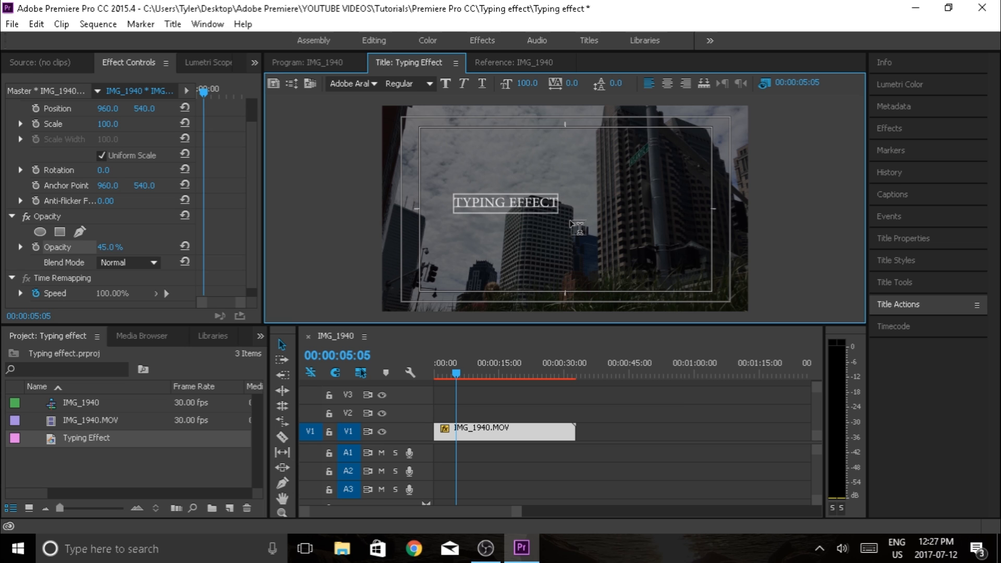
key("Return")
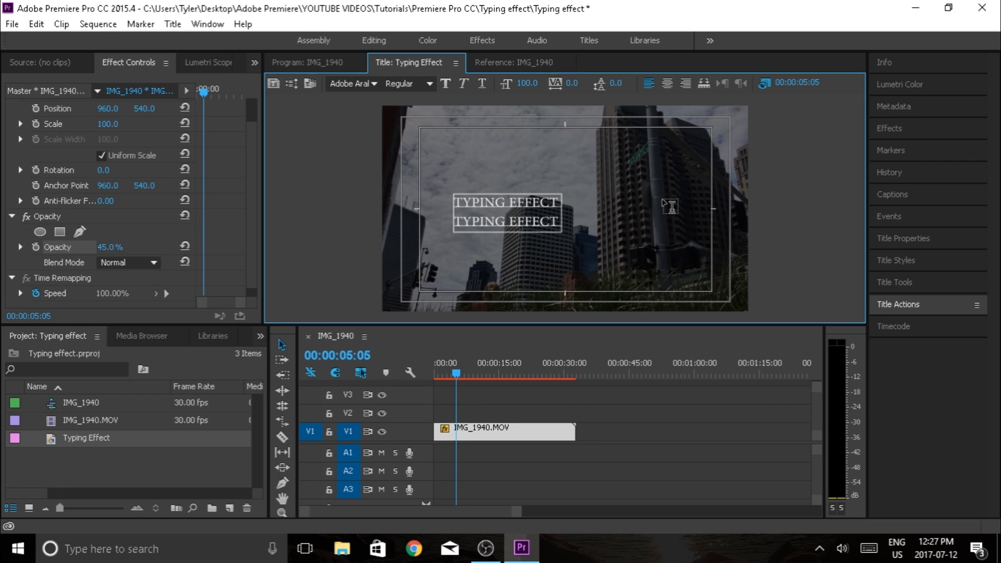
- Set the kerning of both title lines to 5.0 and their font size to 241.0
key("ctrl+a")
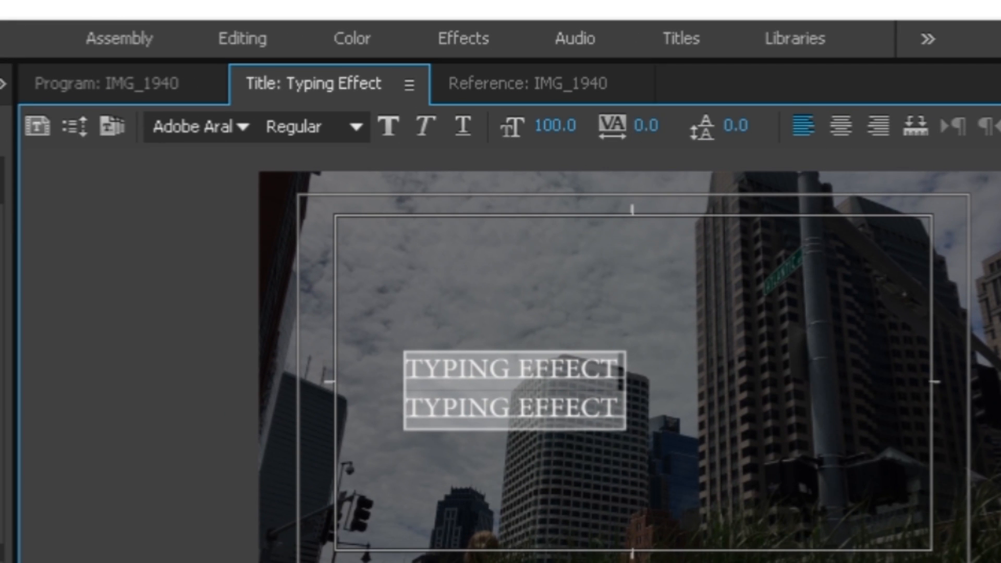
mouse_move(646, 126)
left_mouse_down()
mouse_move(666, 125)
mouse_move(652, 125)
left_mouse_up()
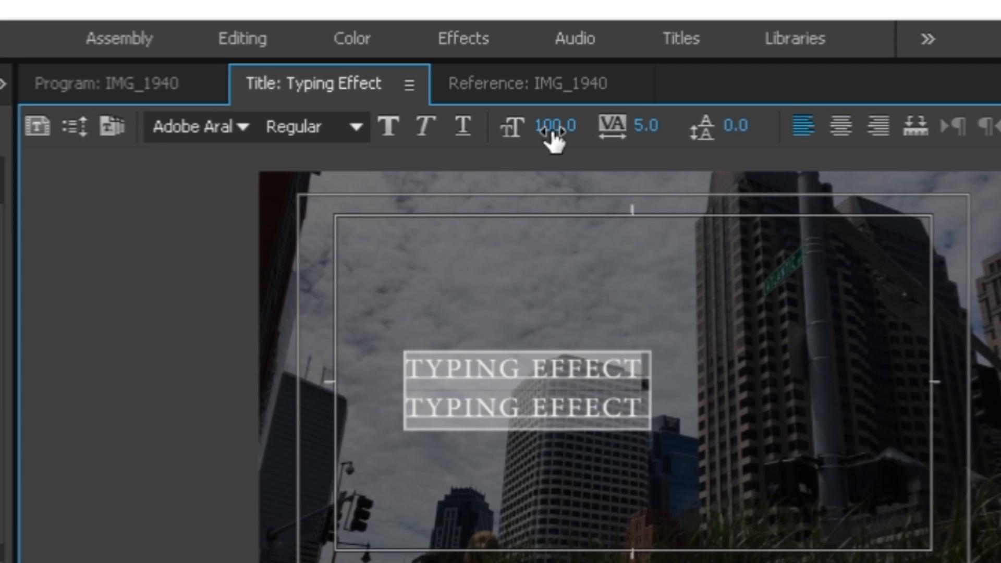
left_click_drag(549, 131, 622, 132)
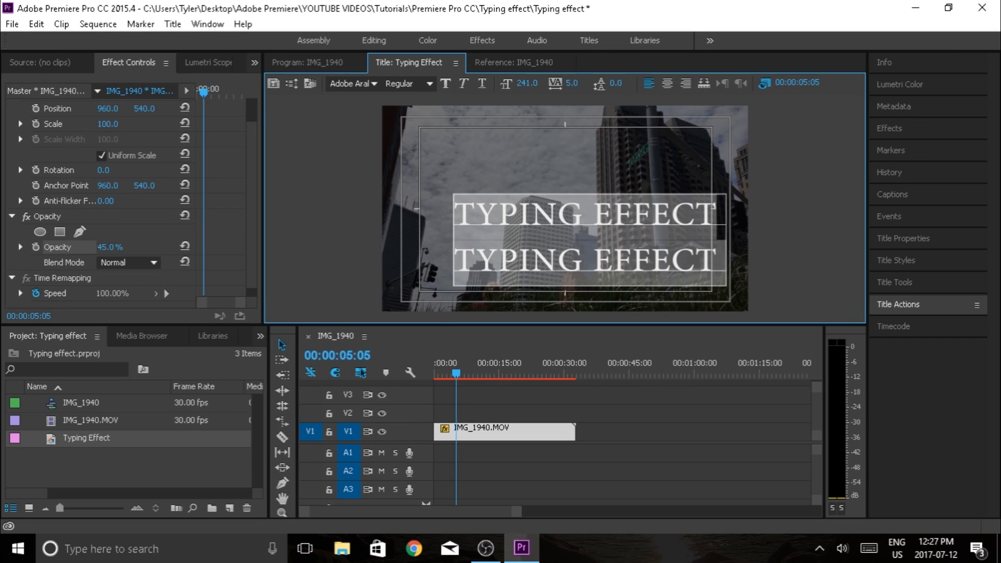
- Reposition the two-line title text so that it sits roughly centred in the frame
left_click(895, 243)
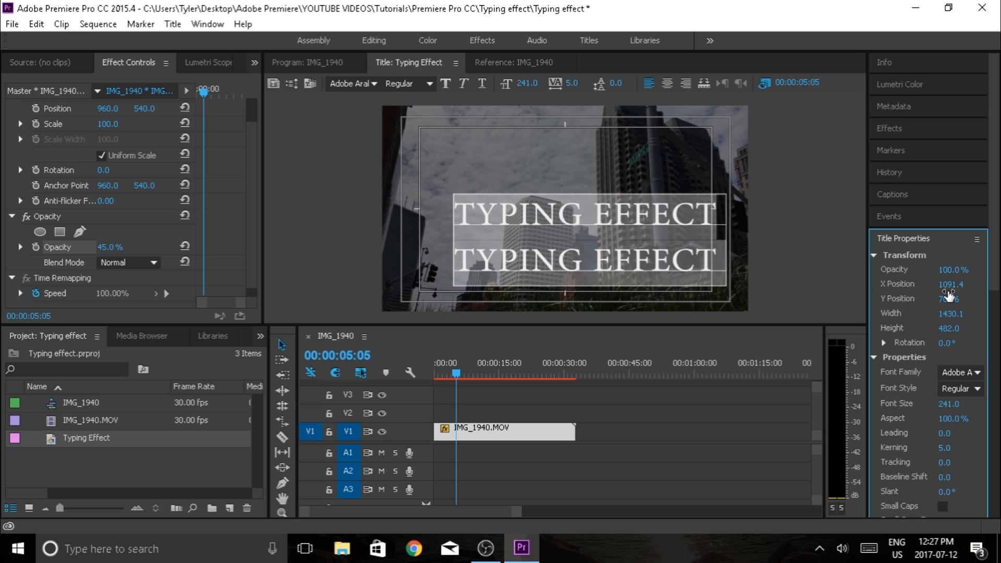
left_click_drag(948, 302, 891, 285)
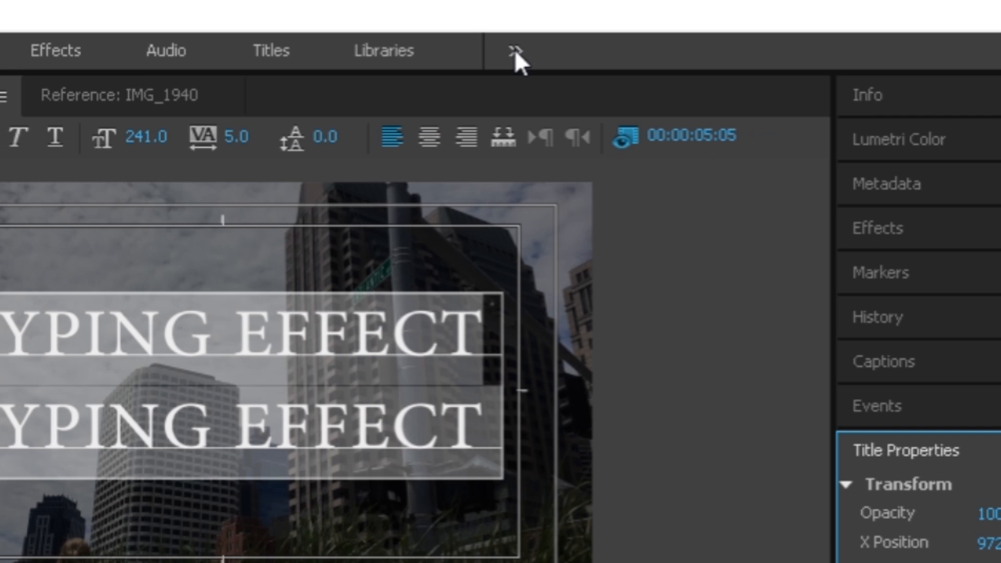
left_click(707, 41)
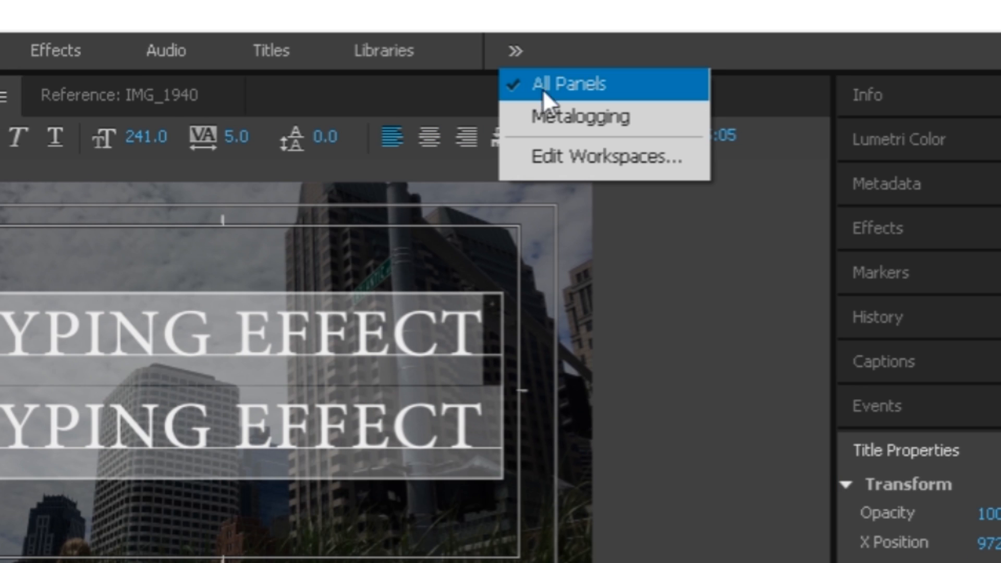
left_click(511, 50)
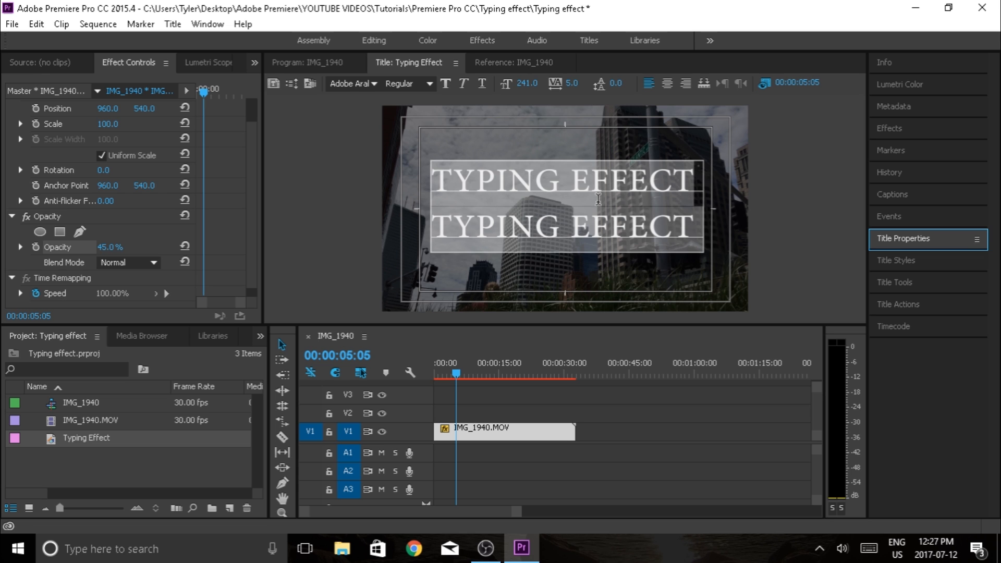
left_click(599, 198)
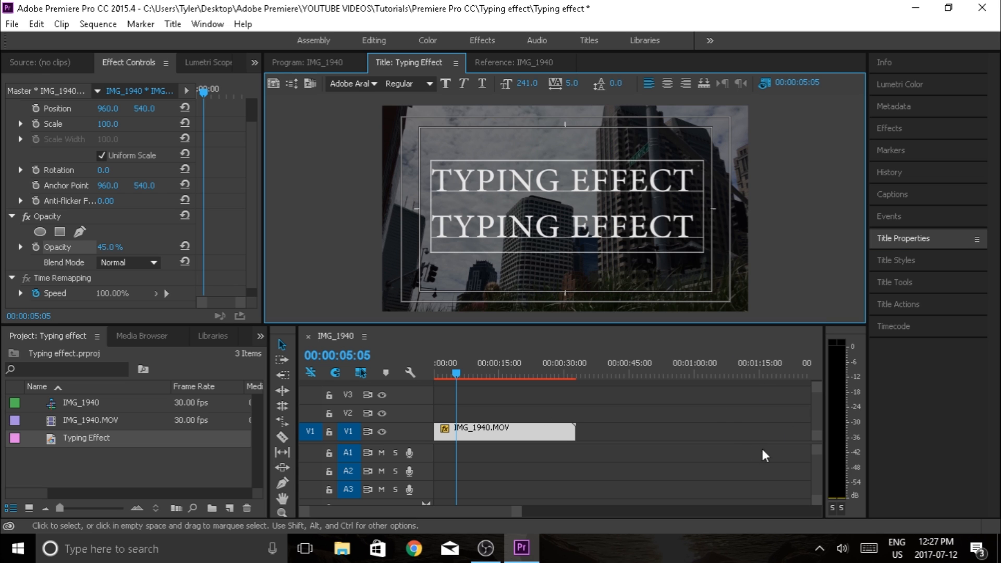
- Place the Typing Effect title on track V2 above IMG_1940.MOV, matching the clip's full length
left_click(816, 414)
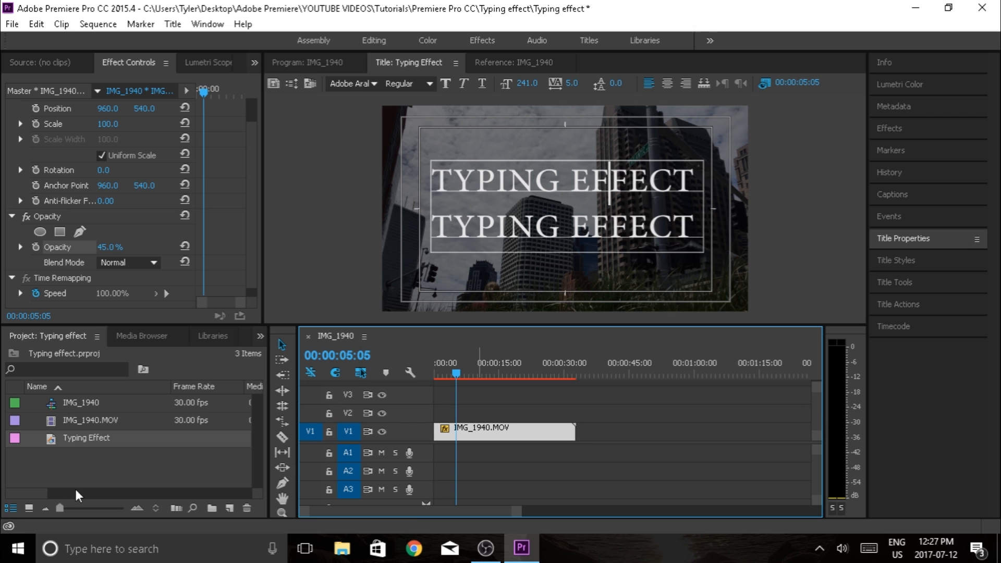
left_click_drag(52, 443, 580, 413)
left_click(332, 65)
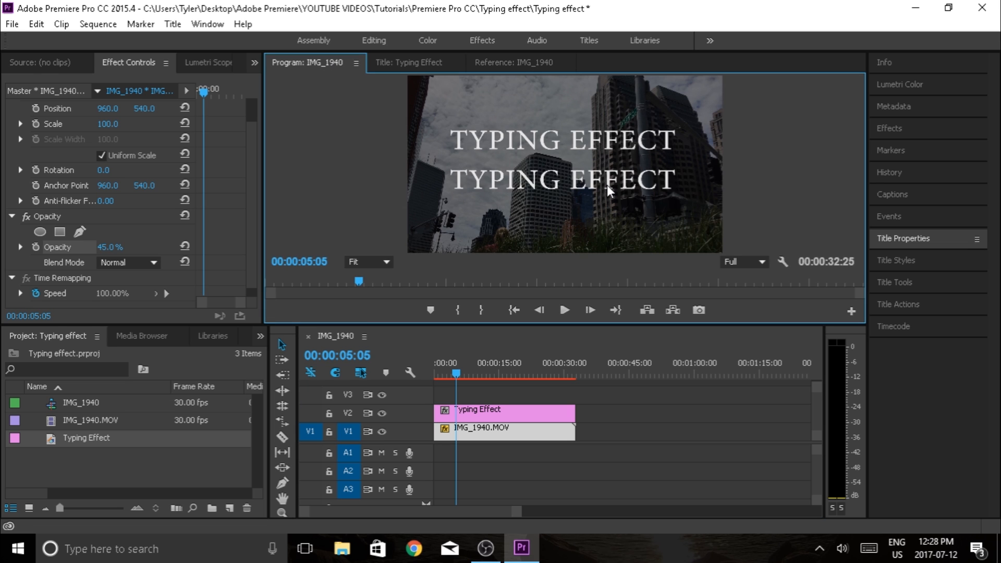
- Find the Crop effect and apply it to the Typing Effect title clip on V2
left_click(513, 414)
left_click_drag(263, 246, 425, 246)
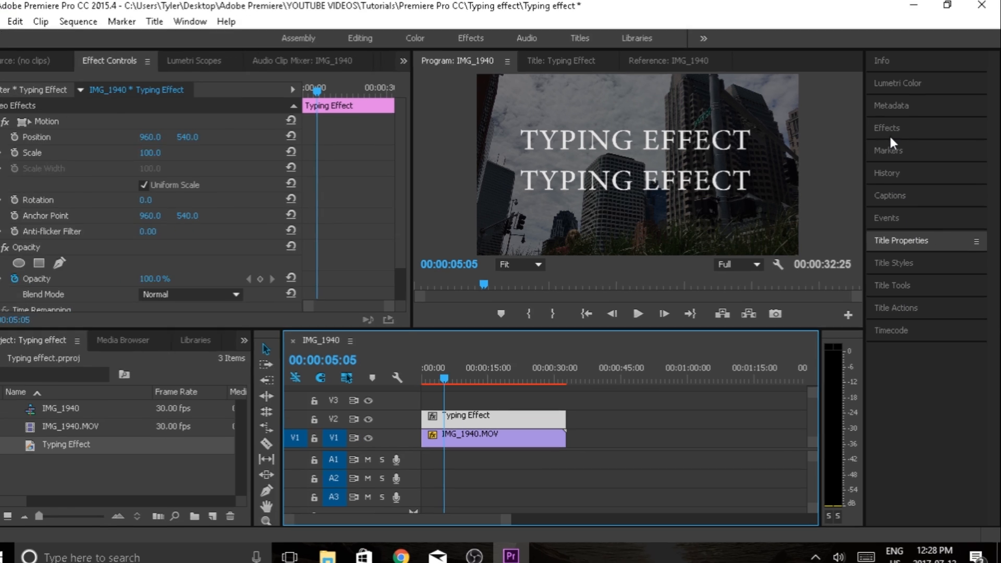
left_click(890, 128)
left_click(893, 146)
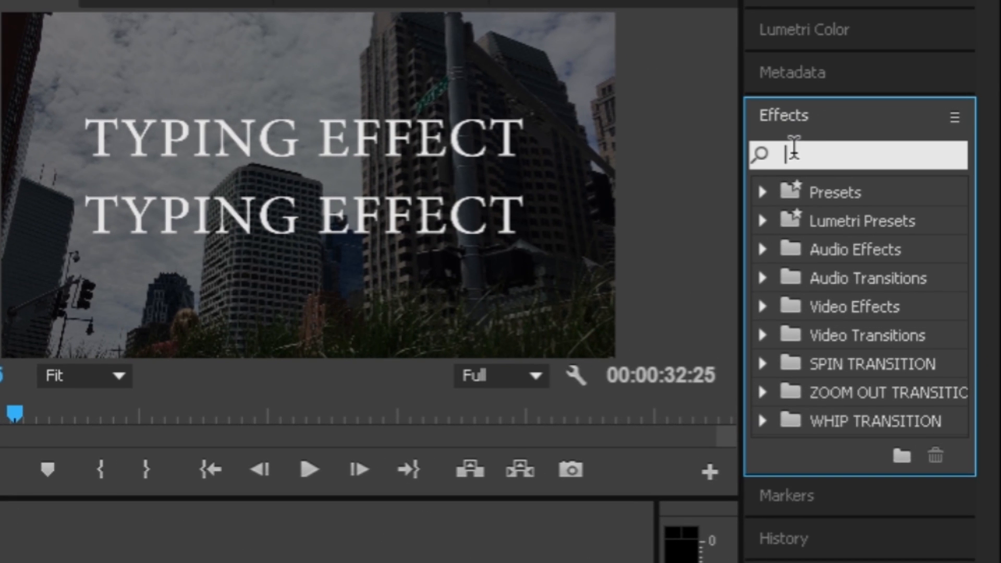
type("crop")
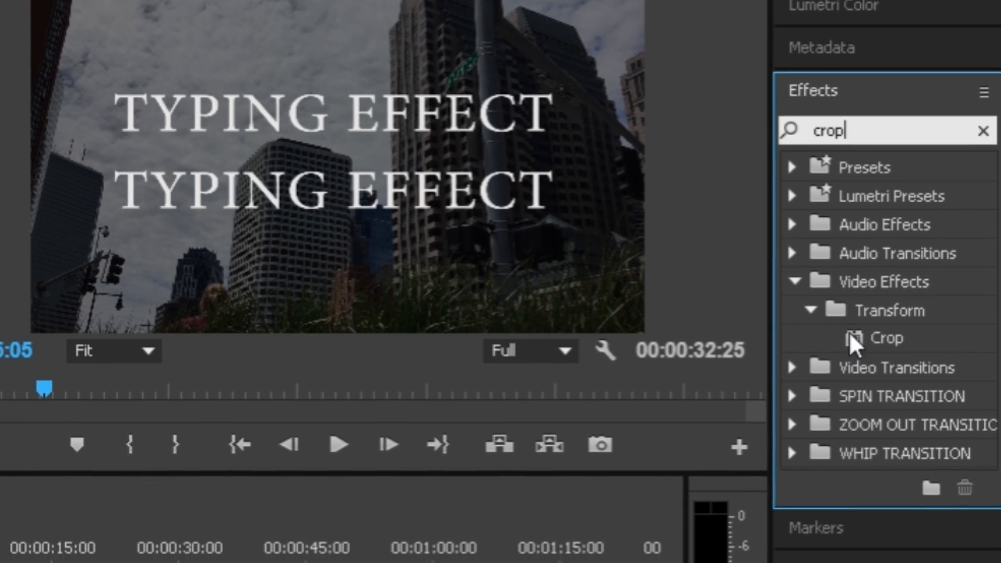
left_click_drag(824, 365, 594, 446)
left_click_drag(775, 290, 275, 524)
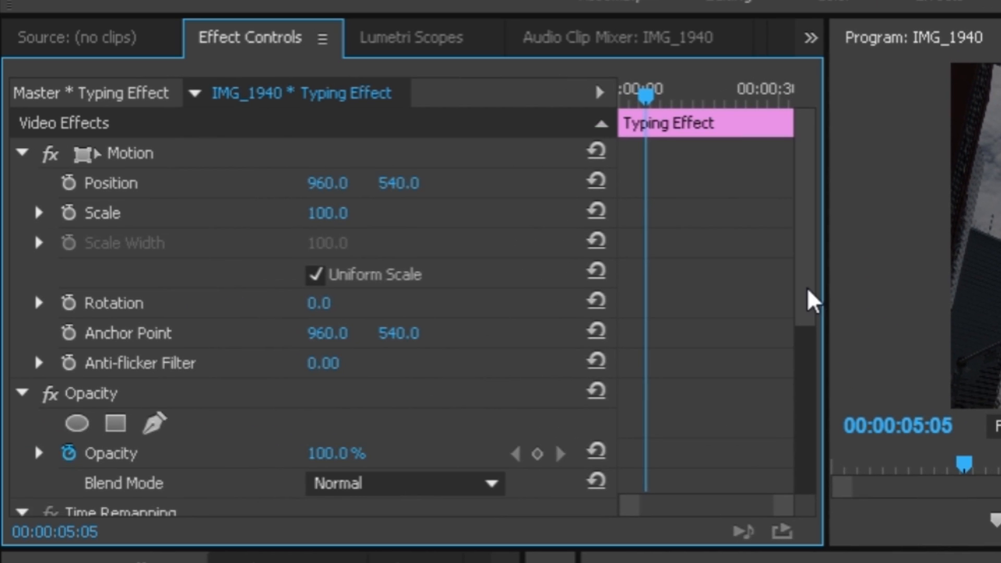
left_click_drag(421, 92, 422, 267)
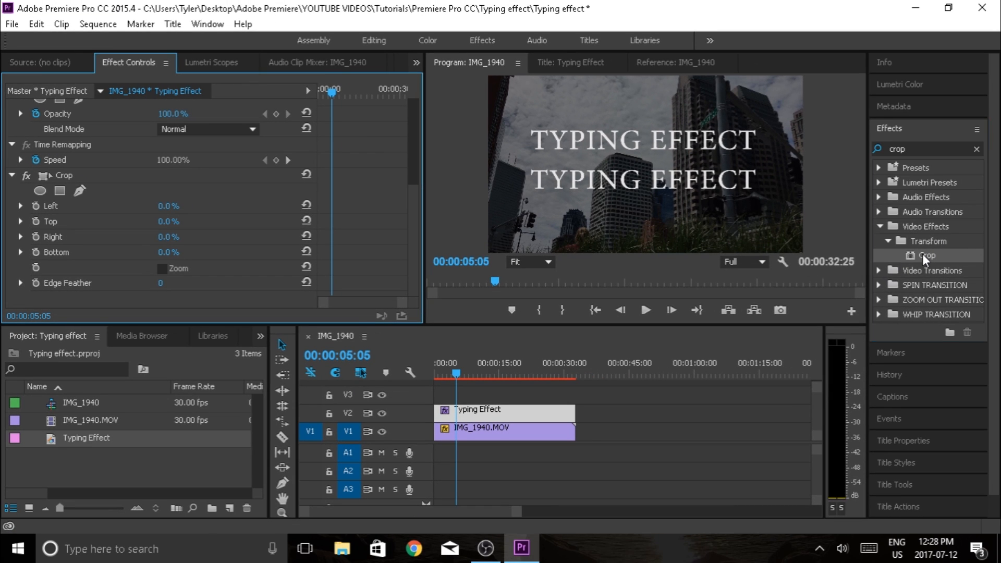
- Apply a second Crop effect to the Typing Effect title clip
left_click_drag(923, 257, 812, 267)
left_click_drag(580, 361, 489, 416)
scroll(414, 198, "down", 4)
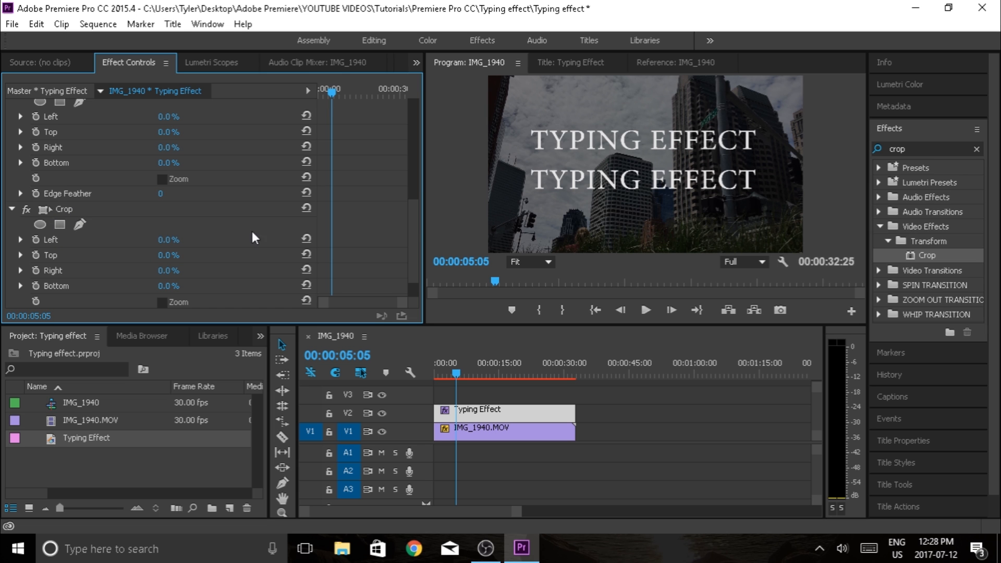
scroll(412, 217, "up", 3)
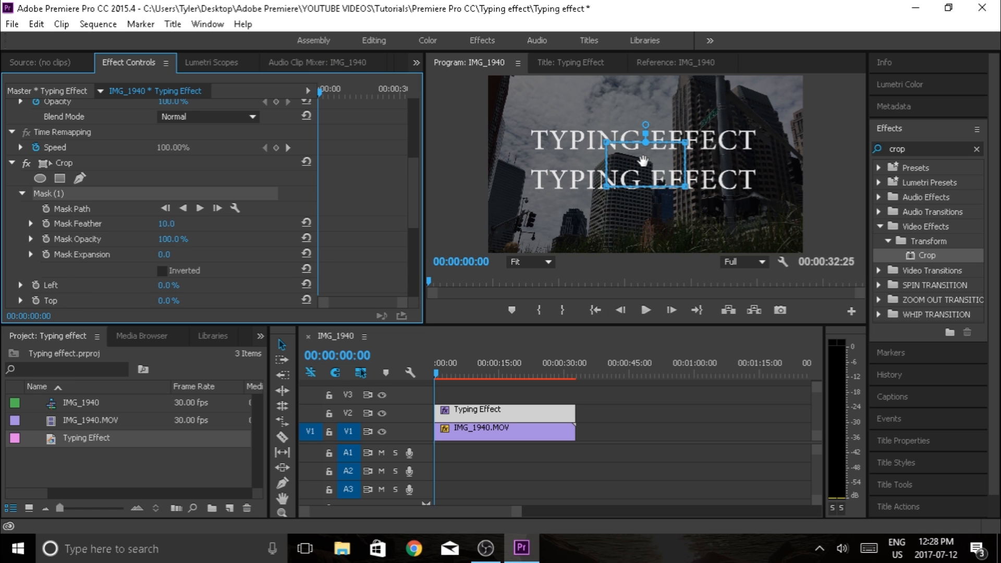
- Move the first Crop effect's rectangular mask over the upper TYPING EFFECT line and stretch it to enclose the whole line
left_click_drag(643, 161, 563, 140)
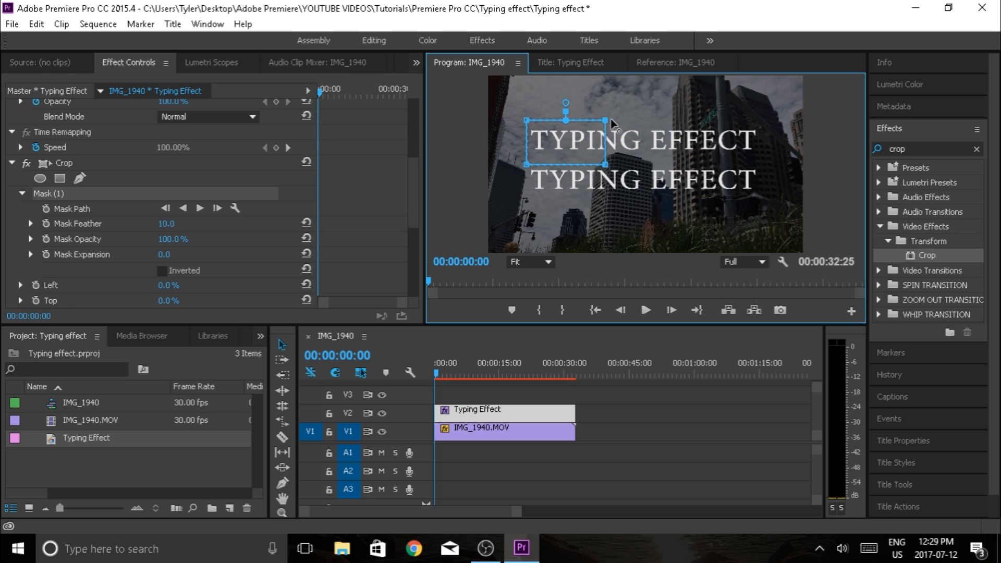
left_click_drag(610, 118, 767, 127)
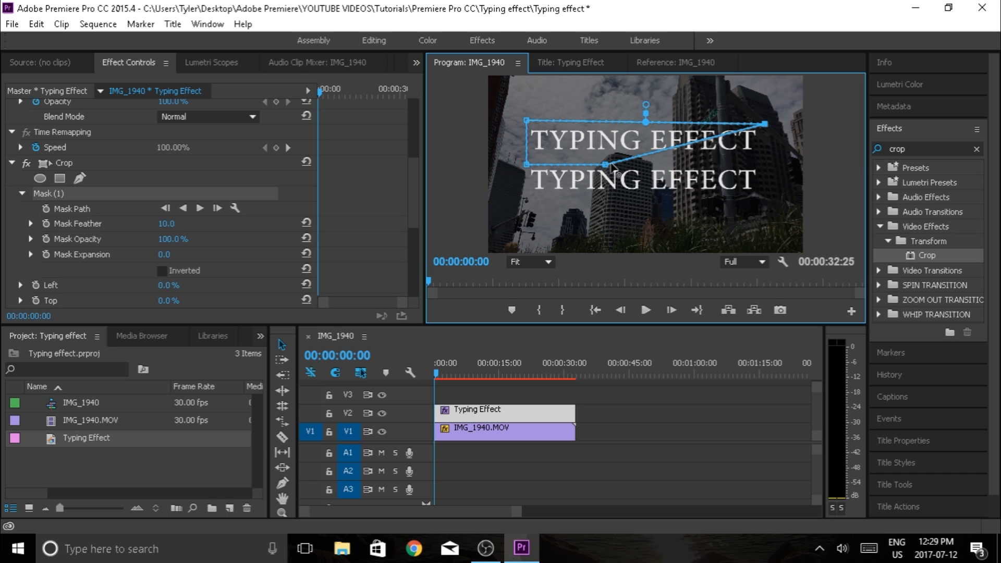
left_click_drag(611, 165, 767, 160)
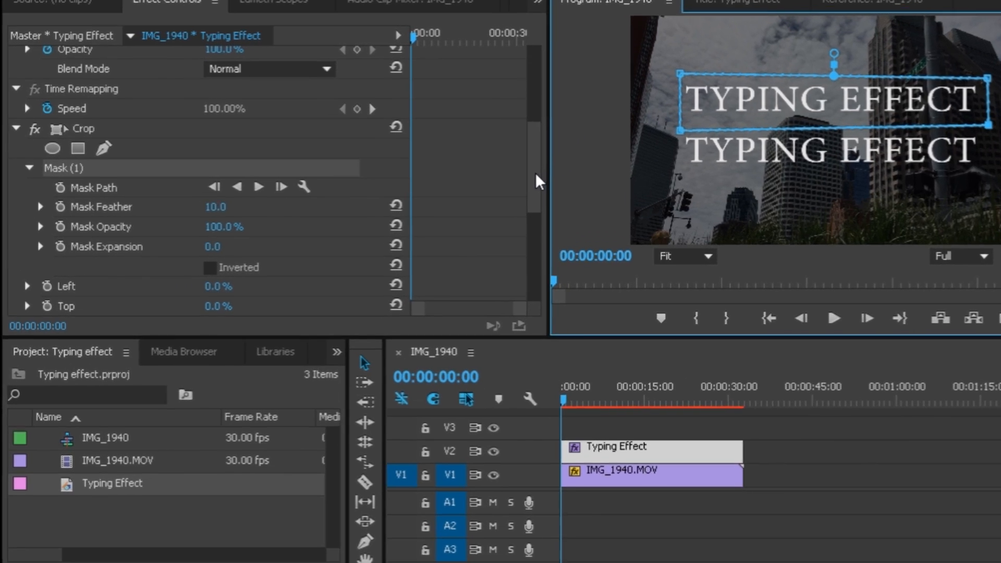
- Set the first Crop's mask feather to 0 and keyframe its Right value at 100% at 00:00:00:00
left_click_drag(414, 196, 414, 206)
left_click_drag(719, 152, 719, 161)
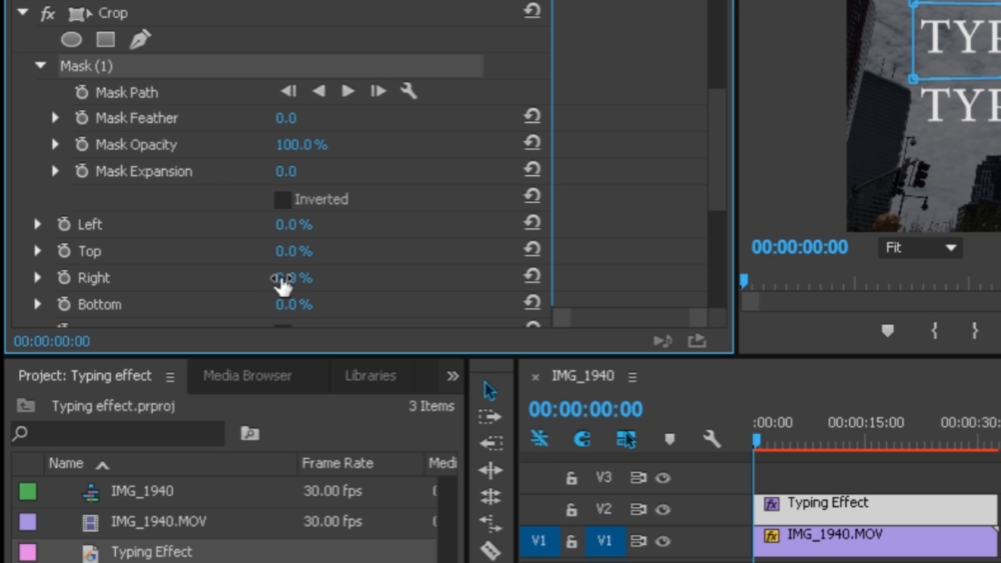
left_click_drag(294, 278, 346, 277)
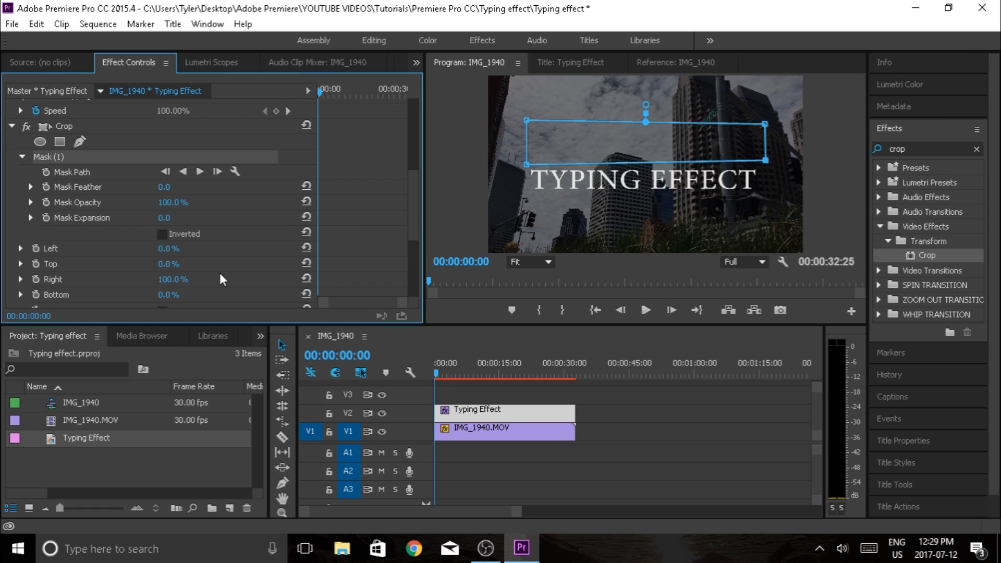
left_click(34, 279)
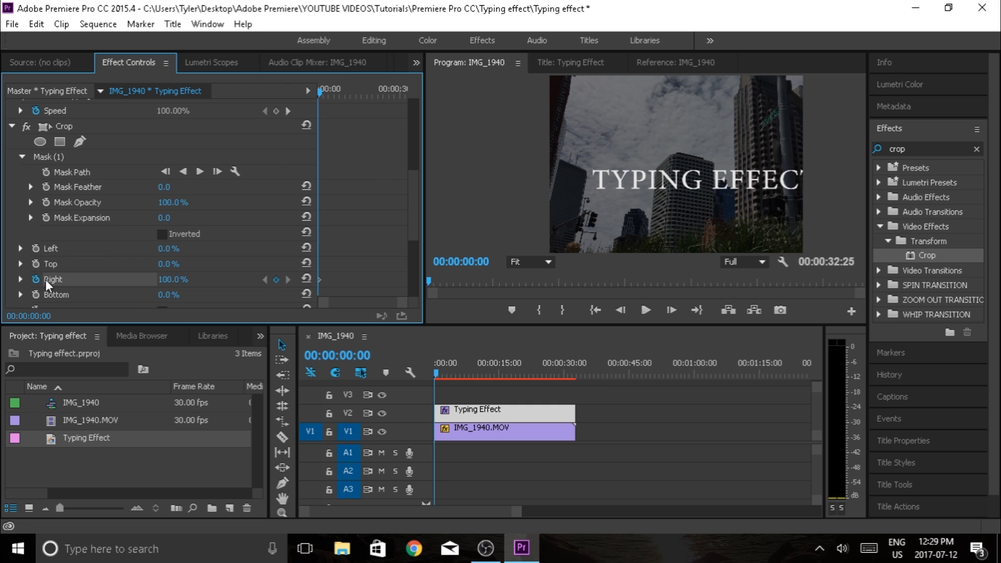
- Keyframe the first Crop's Right value every few frames to reveal the upper line letter by letter, reaching 0% at 00:00:00:25
key("Right")
key("Right")
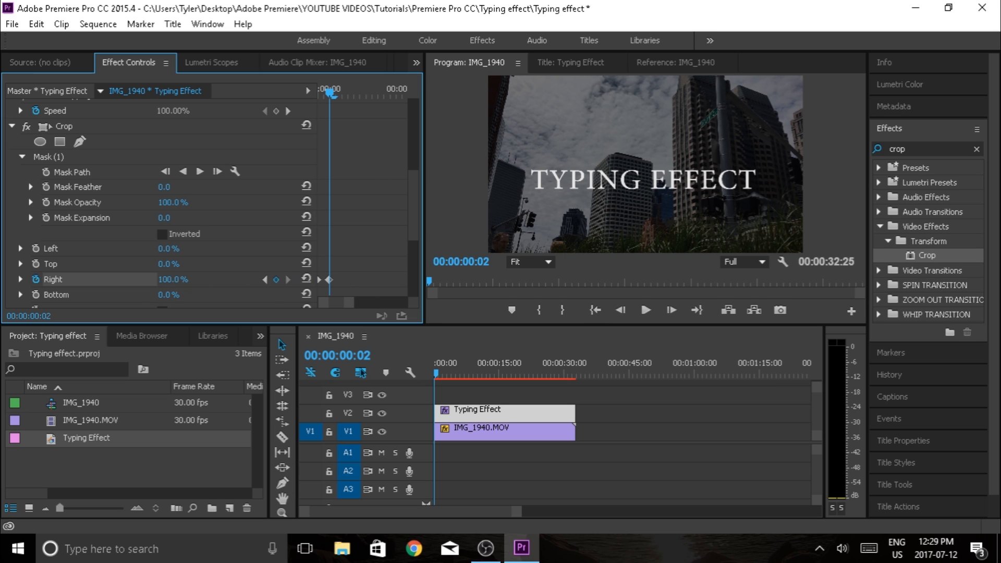
mouse_move(164, 280)
left_mouse_down()
mouse_move(155, 280)
mouse_move(173, 280)
left_mouse_up()
key("Right")
key("Right")
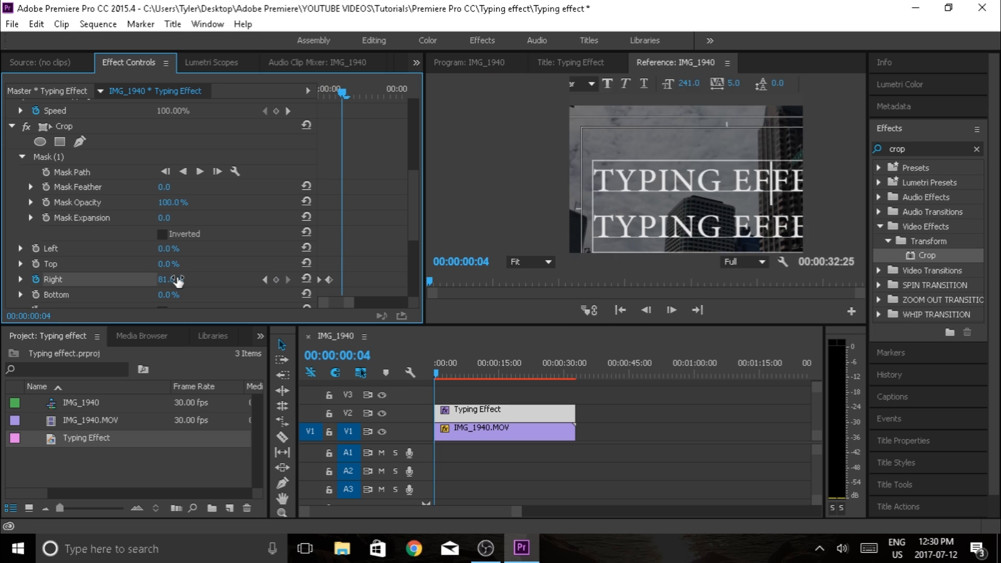
left_click_drag(164, 280, 169, 280)
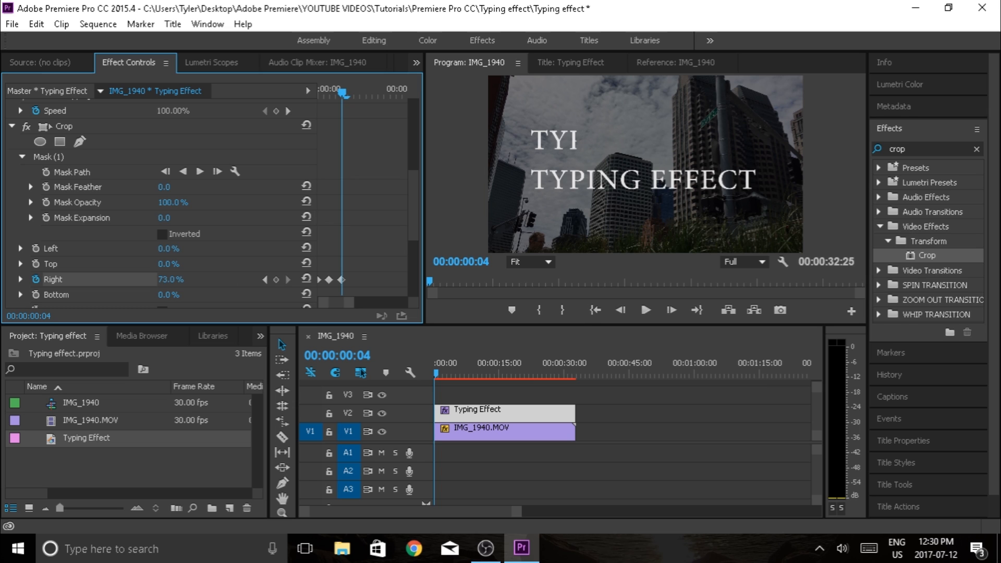
key("Right")
key("Right")
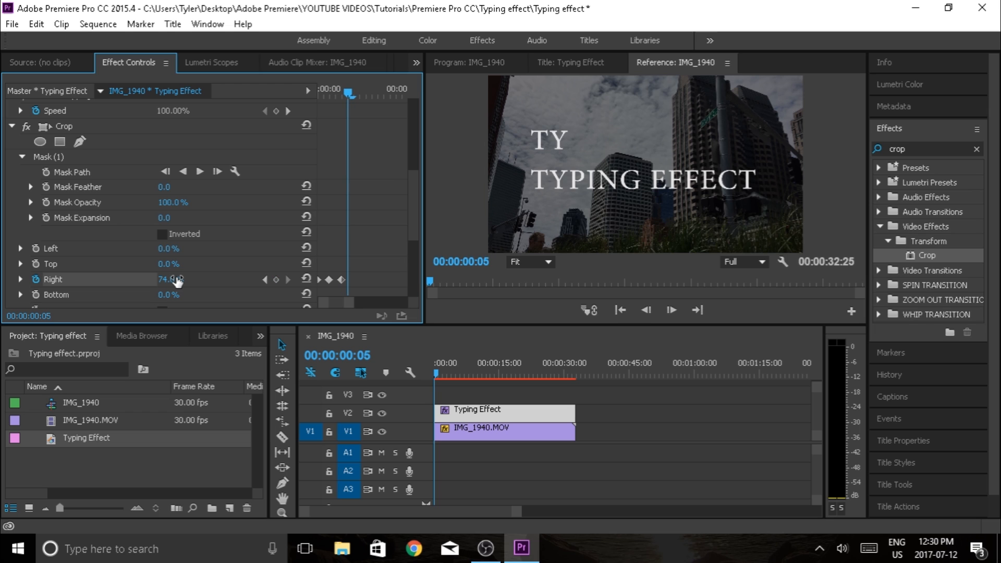
left_click_drag(171, 280, 163, 280)
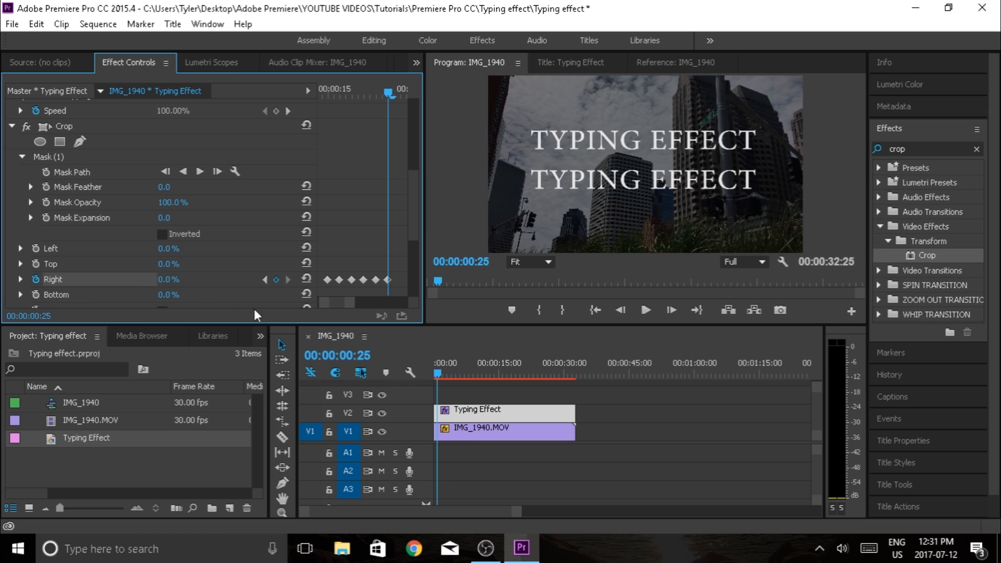
- Set all of the first Crop's Right keyframes to Hold interpolation
left_click_drag(351, 306, 364, 308)
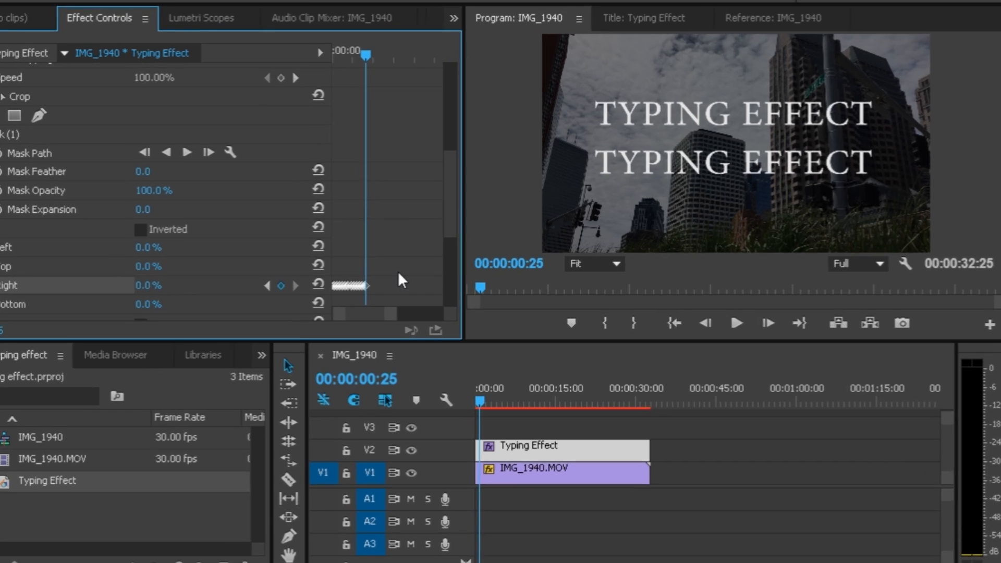
left_click_drag(370, 268, 308, 288)
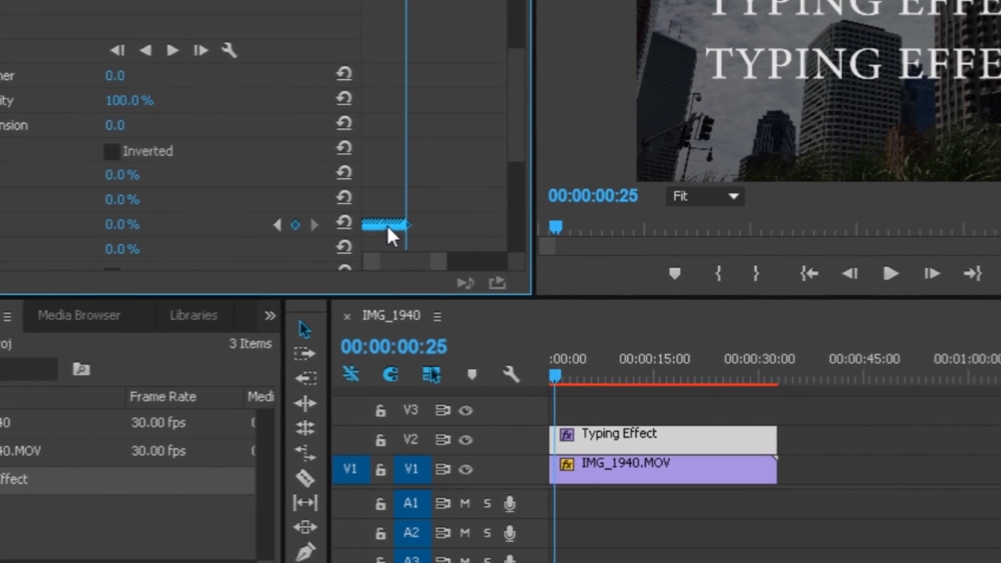
right_click(389, 254)
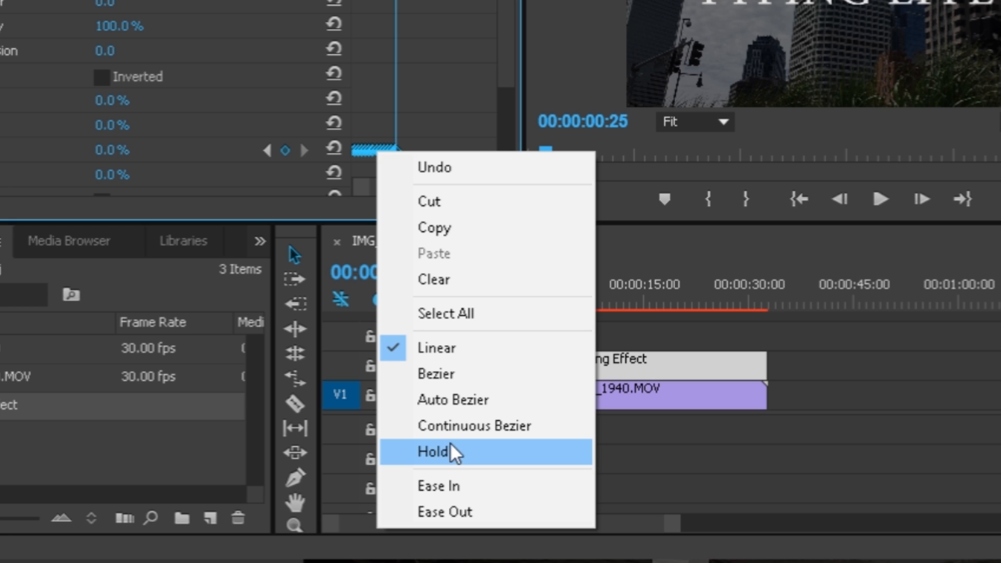
left_click(438, 451)
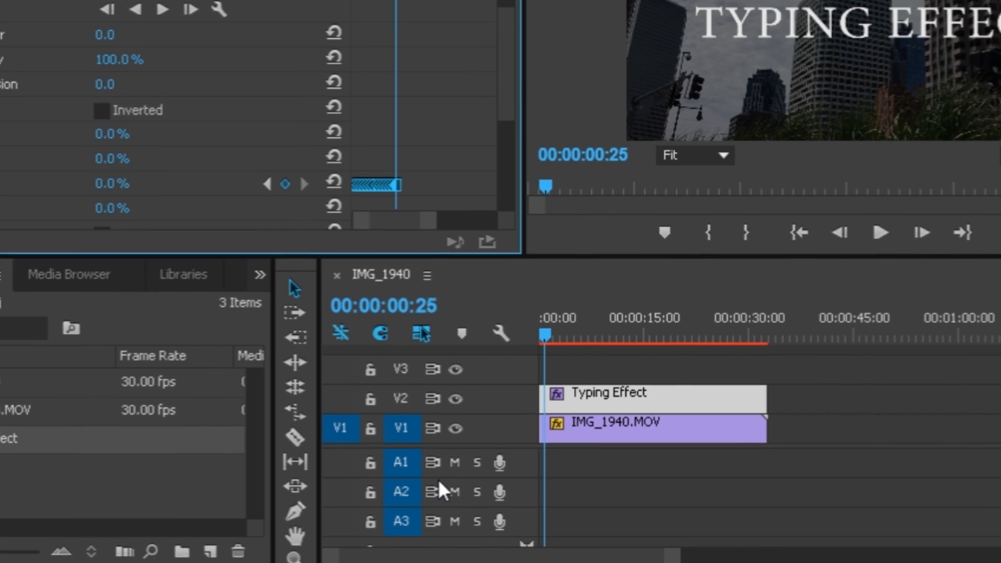
- Play the sequence from the start to check the upper line's typing animation
mouse_move(434, 271)
left_mouse_down()
mouse_move(411, 272)
mouse_move(421, 269)
left_mouse_up()
left_click(445, 251)
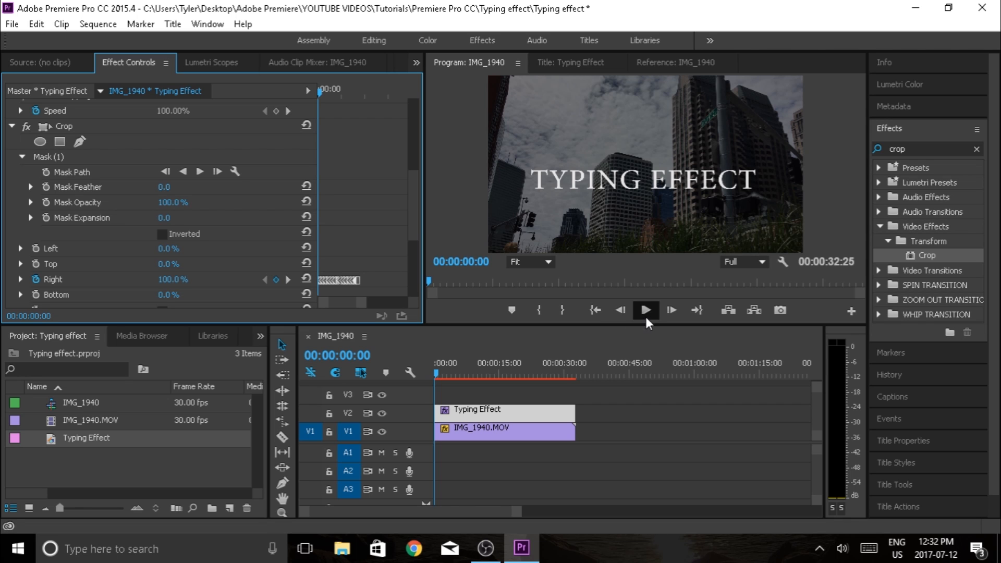
left_click(645, 311)
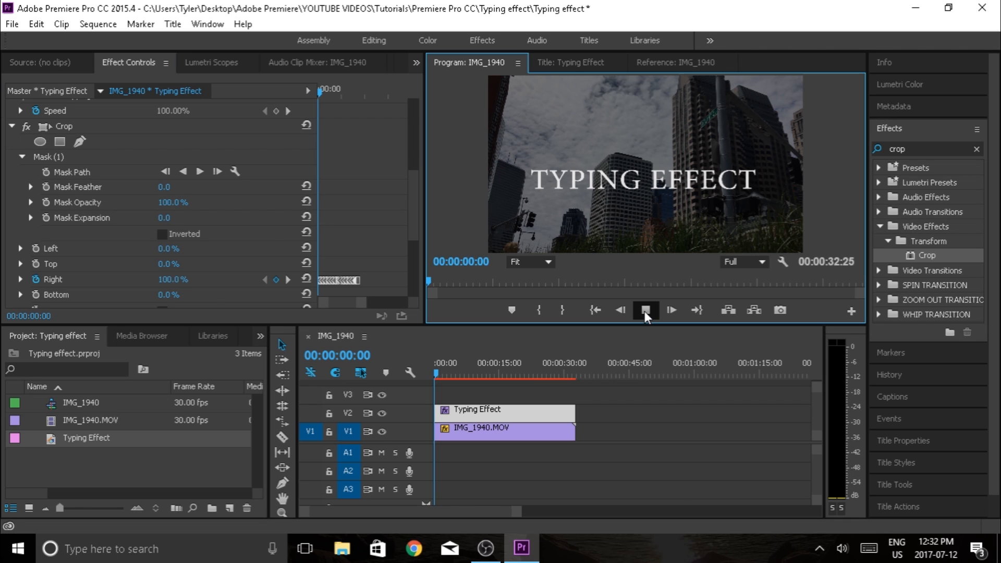
left_click(646, 315)
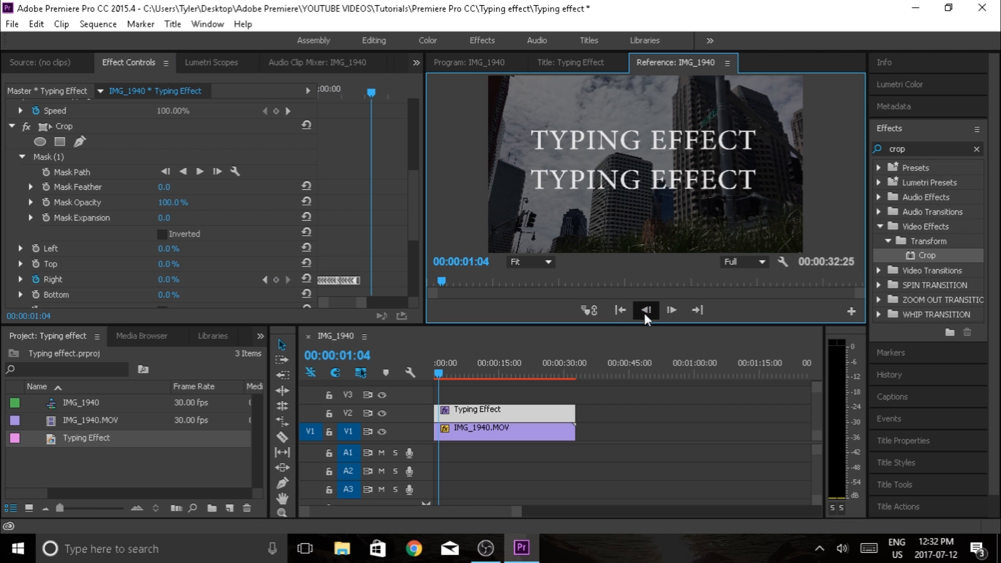
left_click(435, 384)
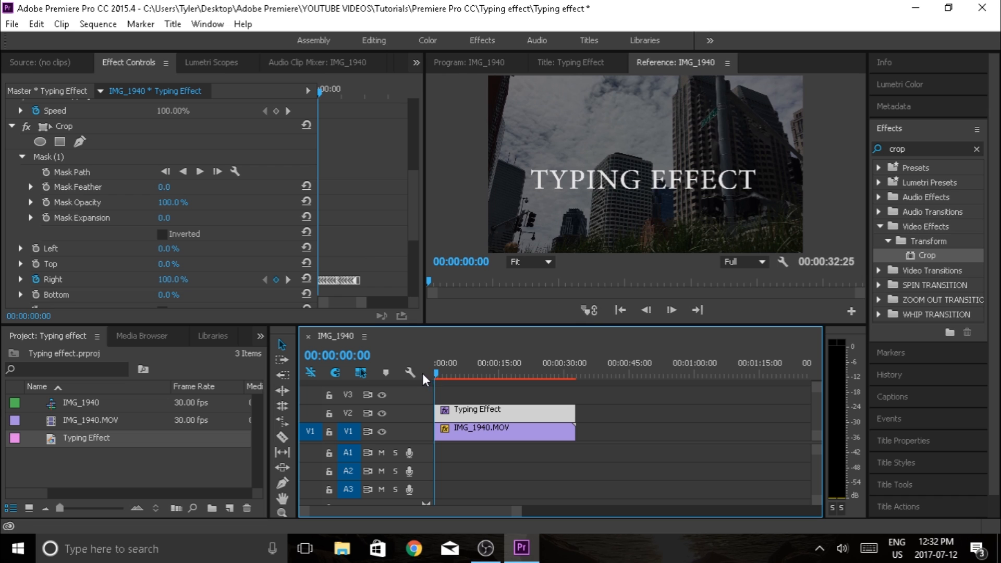
left_click(649, 307)
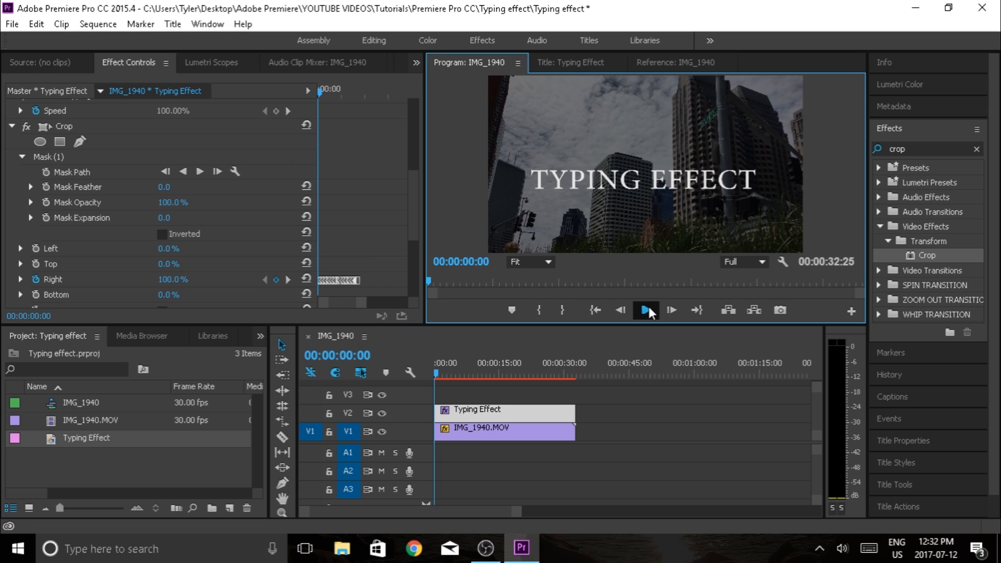
left_click(648, 310)
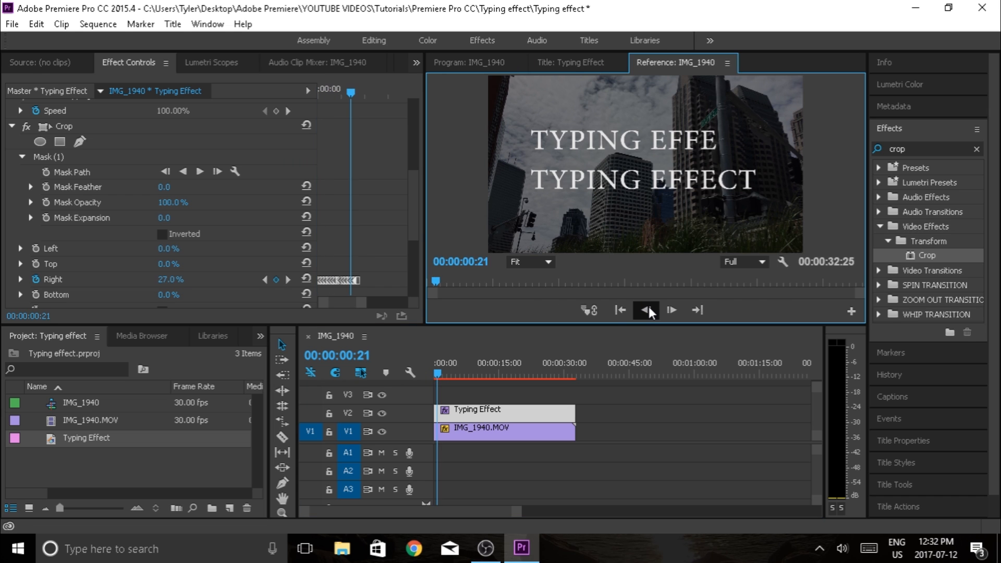
- Delay the last two Right keyframes of the first Crop slightly to adjust the timing of the final letters
left_click_drag(363, 309, 359, 306)
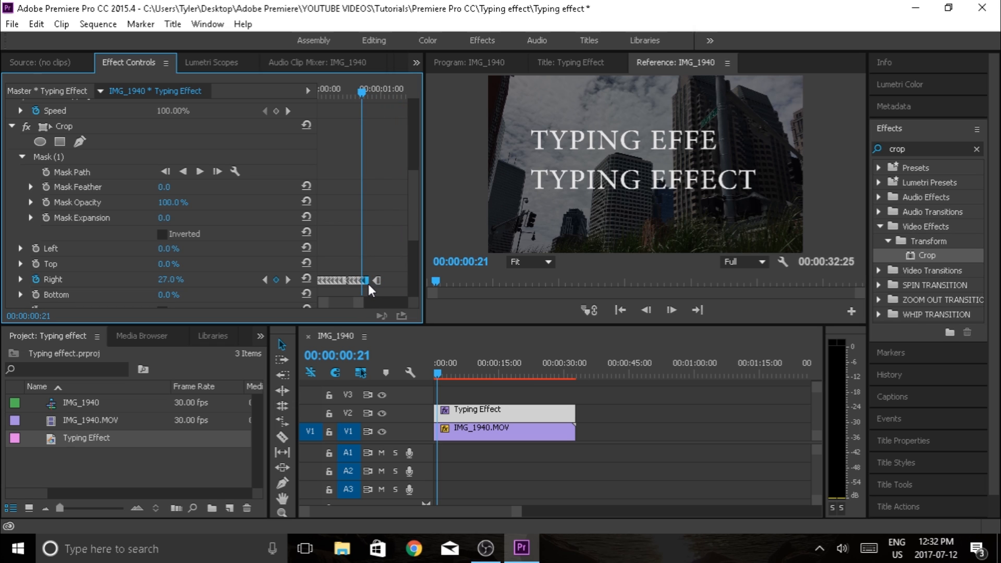
left_click_drag(360, 304, 355, 307)
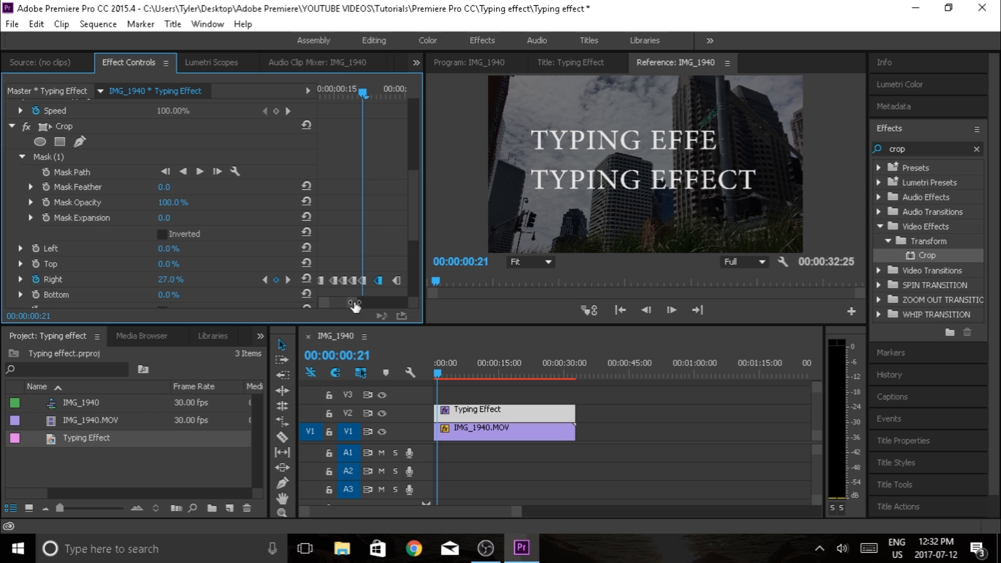
left_click_drag(395, 281, 402, 282)
left_click_drag(377, 281, 384, 280)
- Place the playhead at 00:00:01:01, just past the upper line's last Right keyframe
left_click(440, 371)
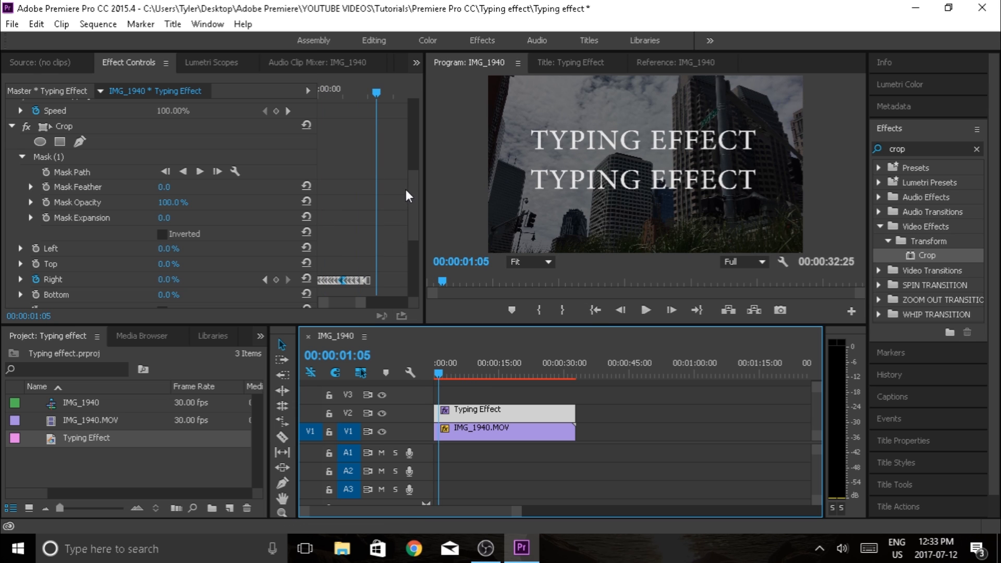
left_click_drag(411, 184, 412, 229)
left_click_drag(375, 91, 367, 91)
key("Right")
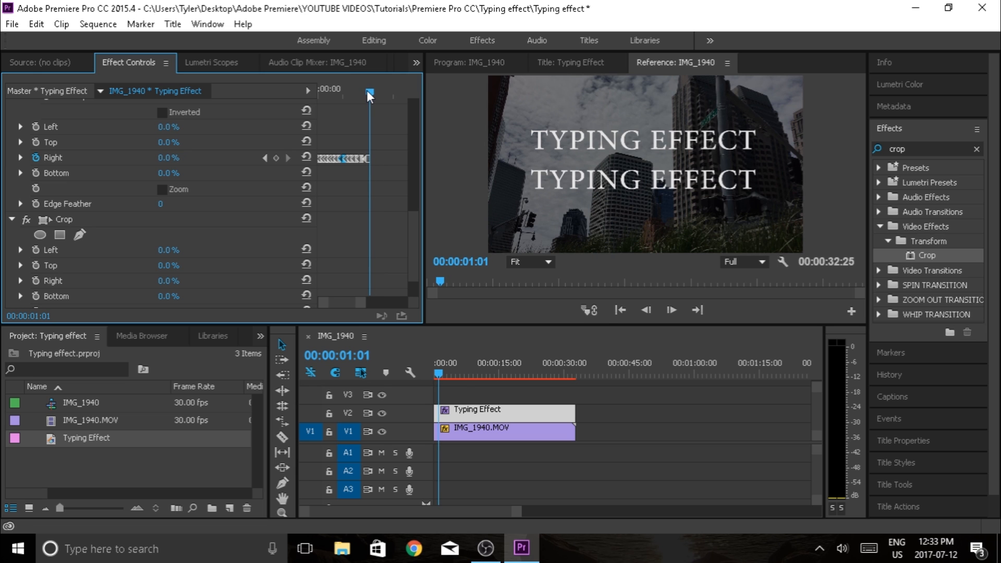
left_click_drag(360, 303, 354, 303)
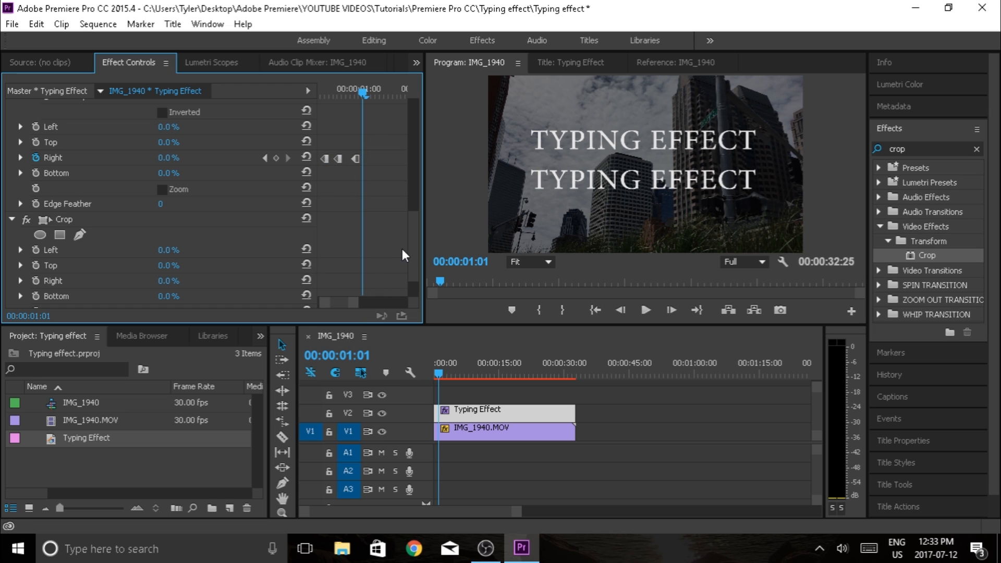
- Add a rectangular mask to the second Crop effect and fit it around the whole lower TYPING EFFECT line
scroll(411, 238, "down", 1)
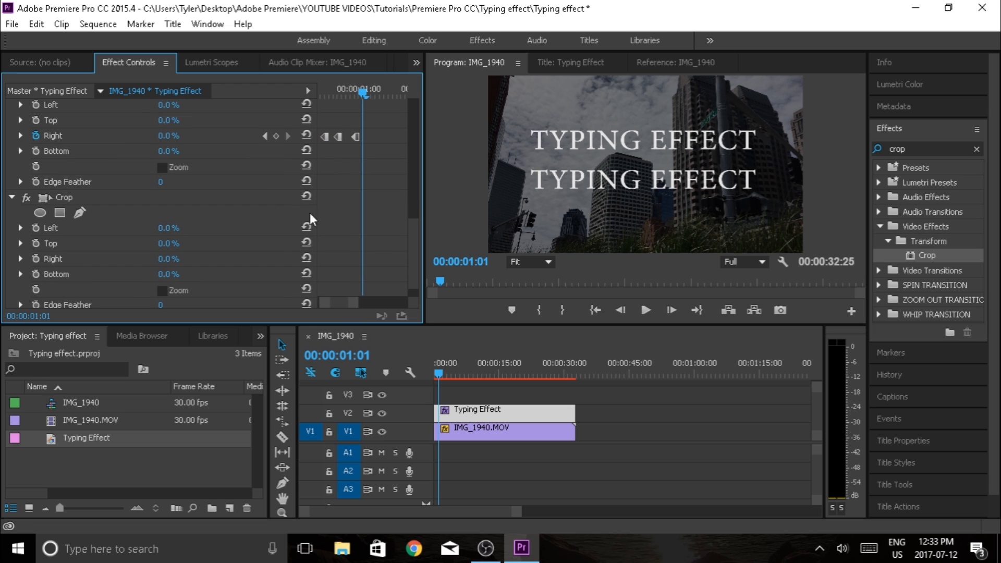
left_click(58, 213)
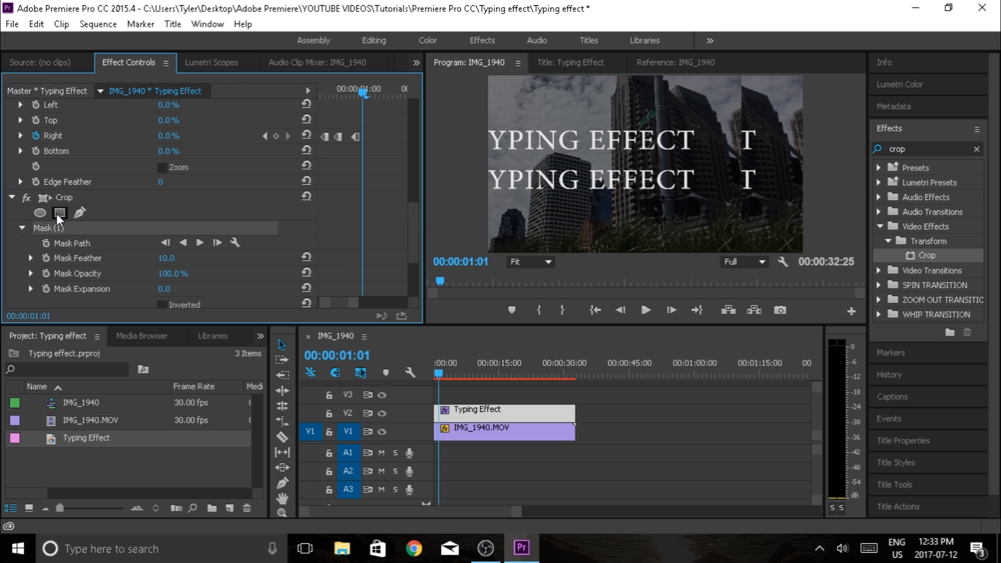
left_click(624, 169)
left_click_drag(623, 169, 553, 185)
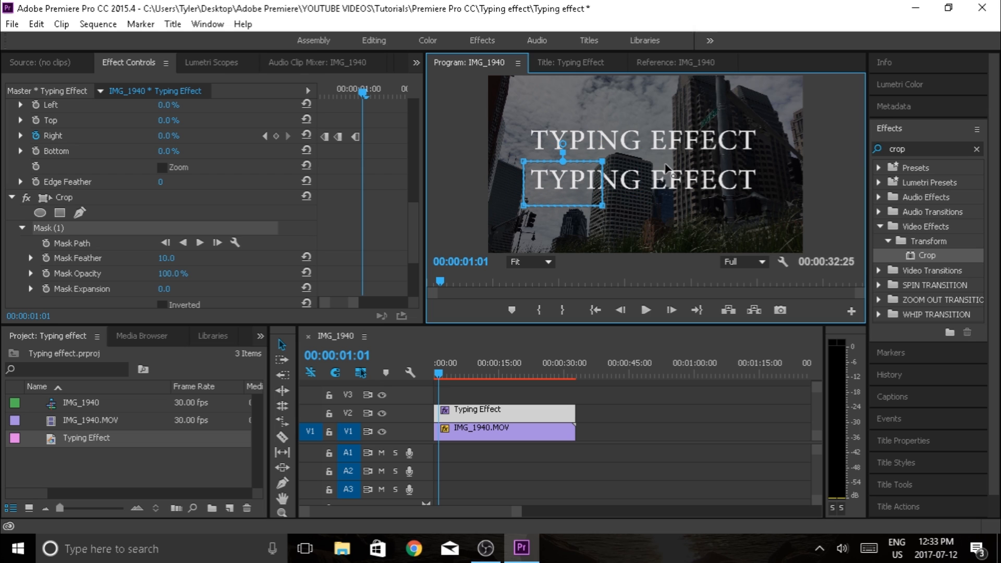
left_click_drag(602, 161, 768, 165)
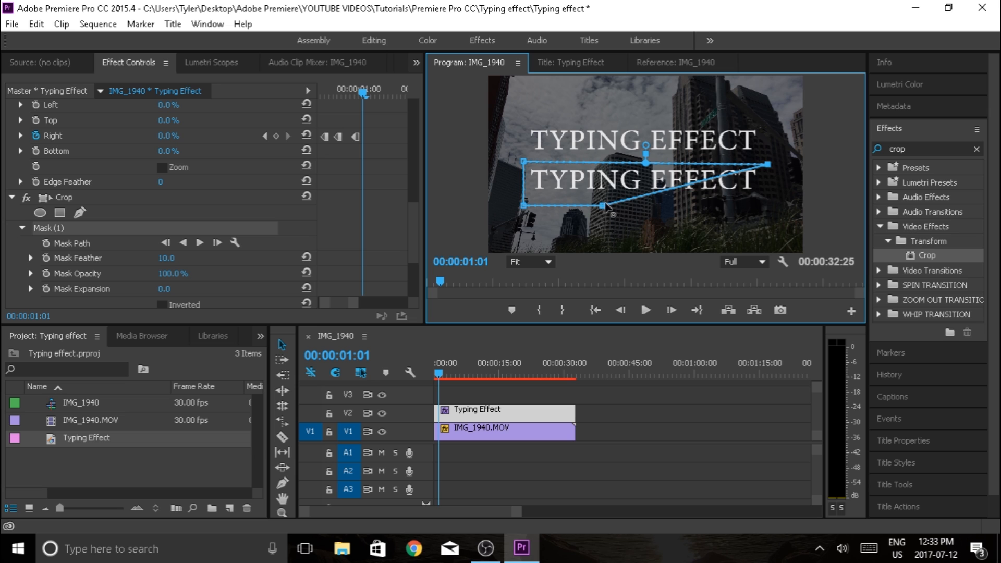
left_click_drag(602, 206, 771, 197)
- Set the second Crop's mask feather to 0 and keyframe its Right value at 100% at 00:00:01:01
left_click(176, 256)
left_click_drag(166, 245, 154, 246)
left_click_drag(412, 233, 413, 260)
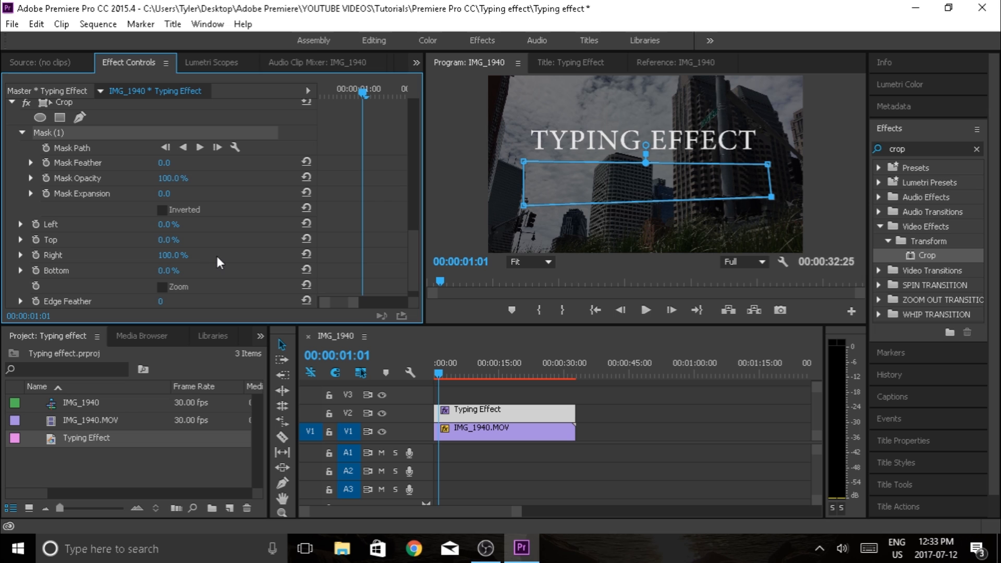
left_click(36, 255)
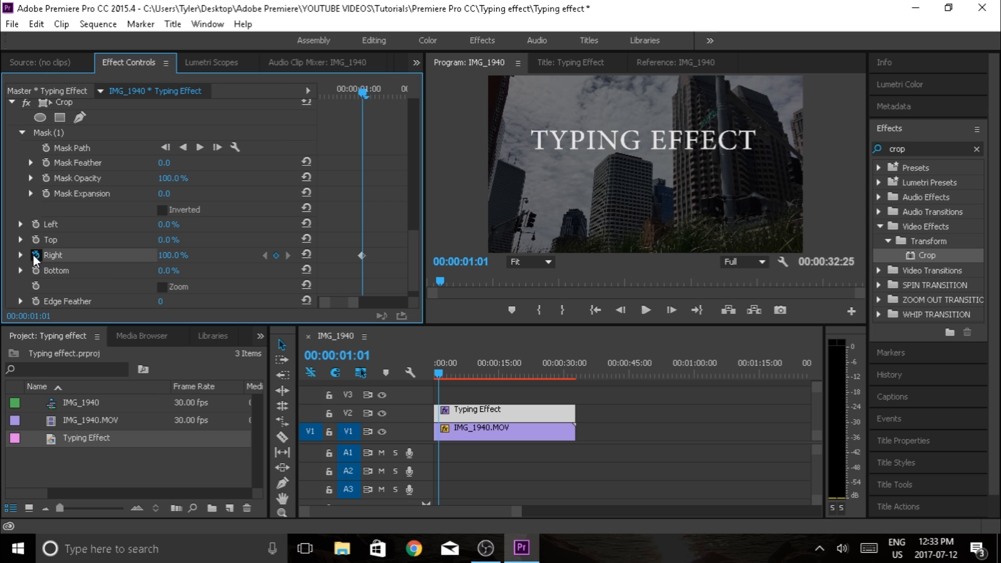
- Keyframe the second Crop's Right value at 79% at 00:00:01:04 to reveal the lower line's first letter
key("Right")
key("Right")
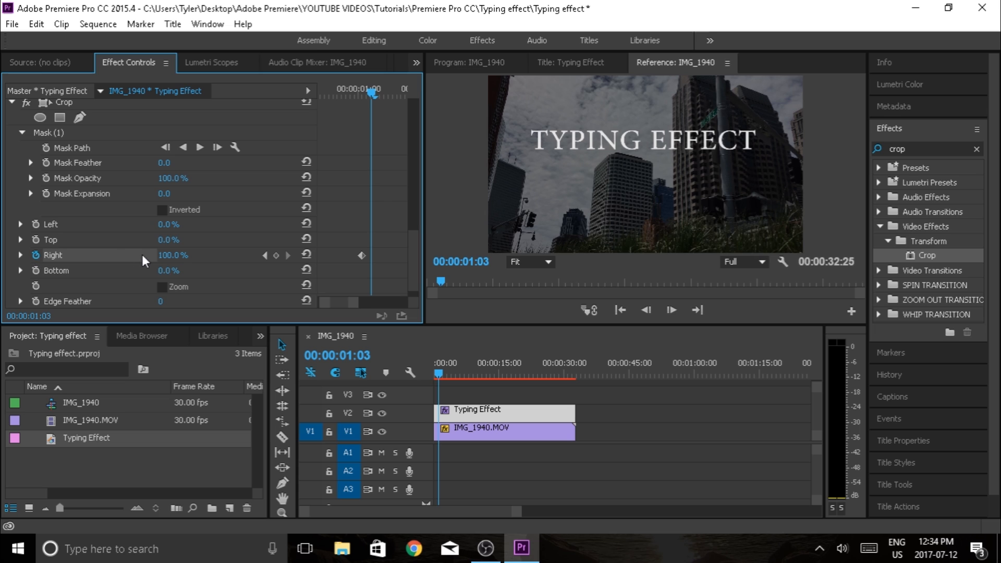
key("Right")
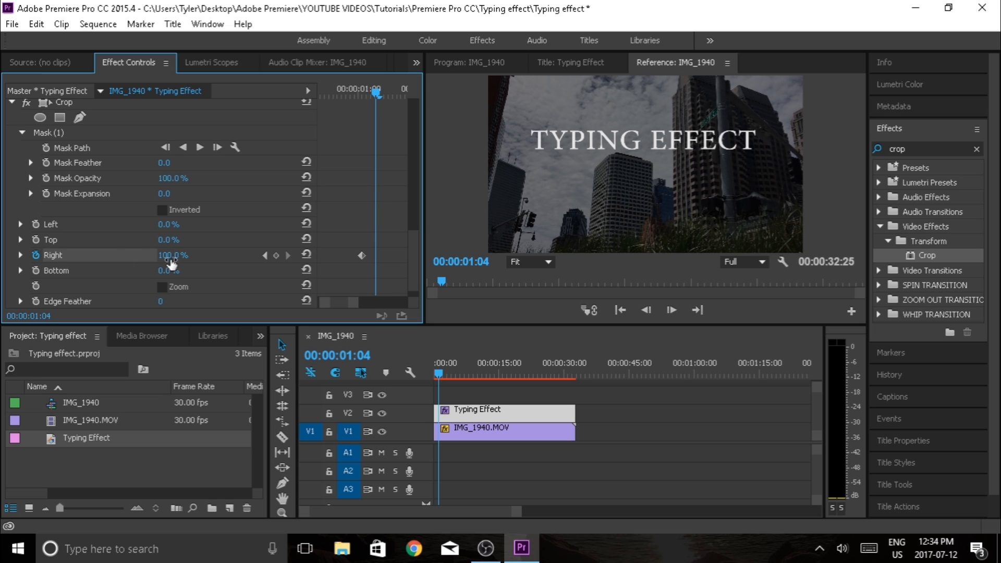
mouse_move(177, 260)
left_mouse_down()
mouse_move(166, 260)
mouse_move(182, 260)
left_mouse_up()
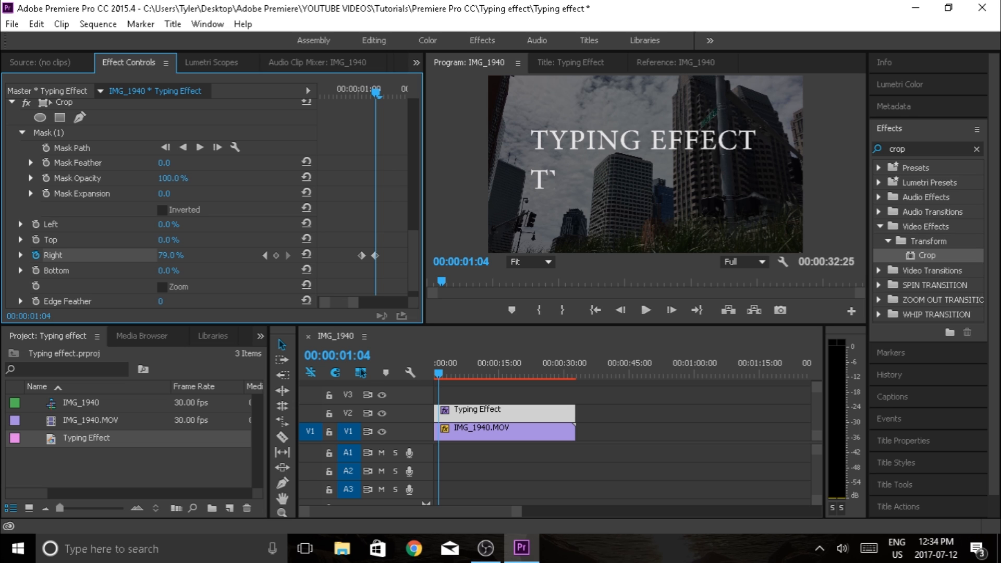
- Keyframe the second Crop's Right value every few frames to reveal the remaining lower-line letters, ending at 0% at 00:00:02:07
key("Right")
key("Right")
key("Right")
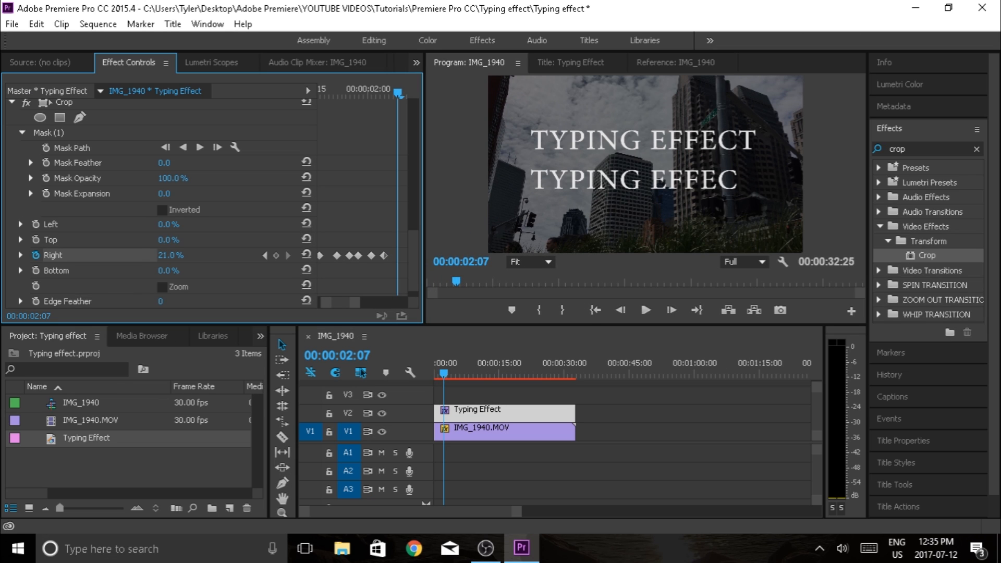
left_click_drag(175, 255, 163, 256)
- Set all of the second Crop's Right keyframes to Hold interpolation
left_click_drag(355, 302, 373, 302)
left_click_drag(368, 268, 310, 245)
right_click(336, 255)
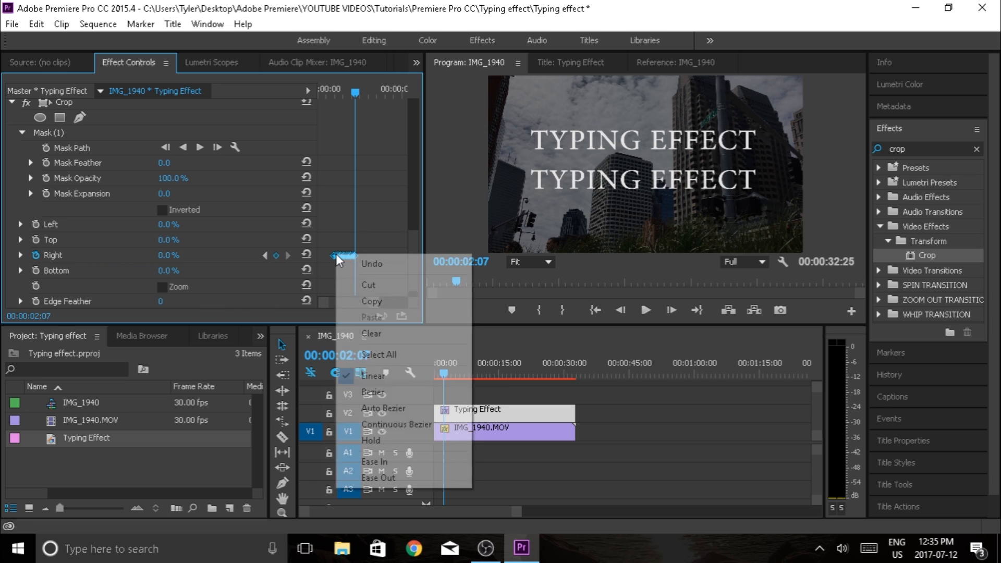
left_click(368, 441)
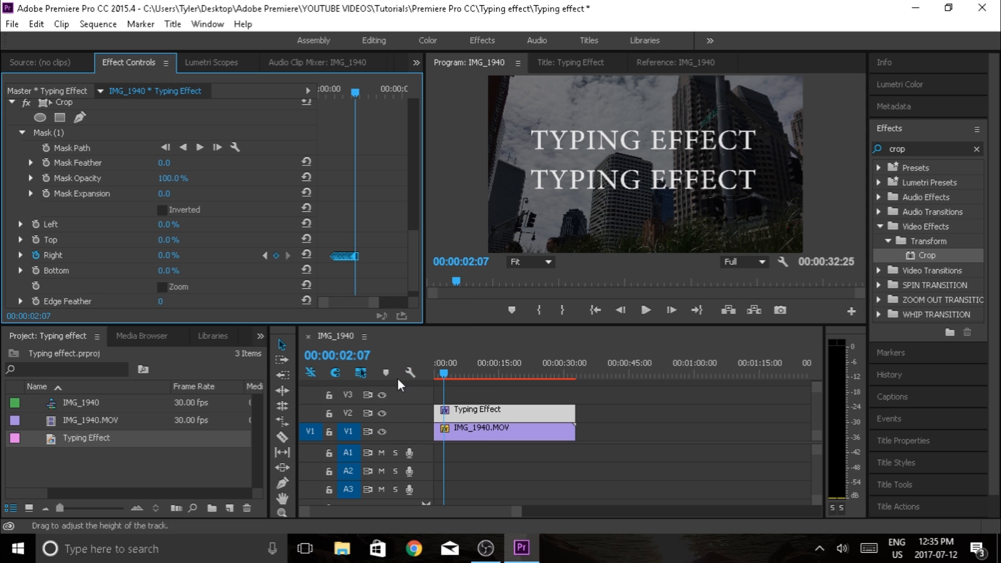
- Return the playhead to the start of the sequence and render it In to Out
left_click_drag(378, 304, 384, 303)
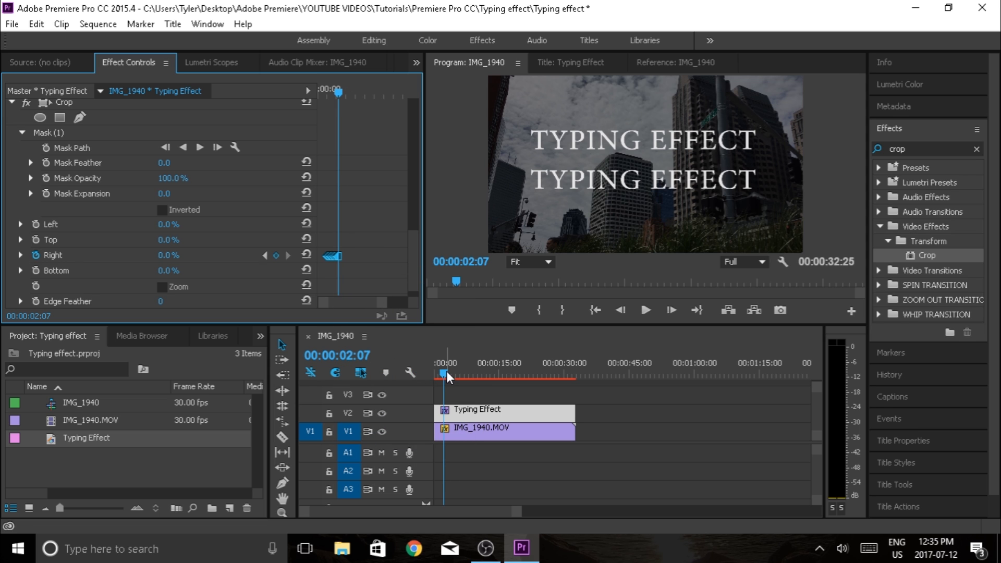
left_click_drag(447, 374, 413, 373)
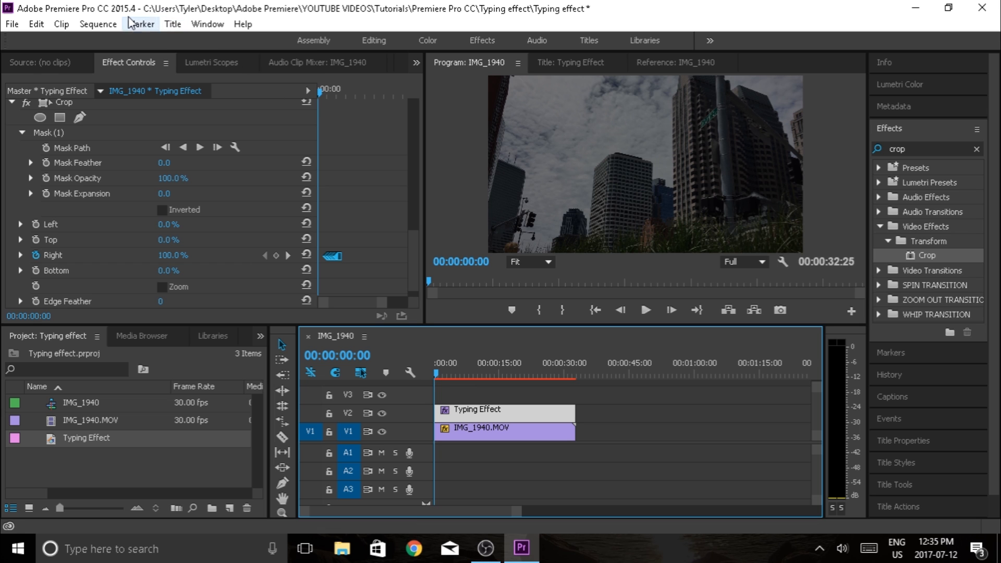
left_click(97, 24)
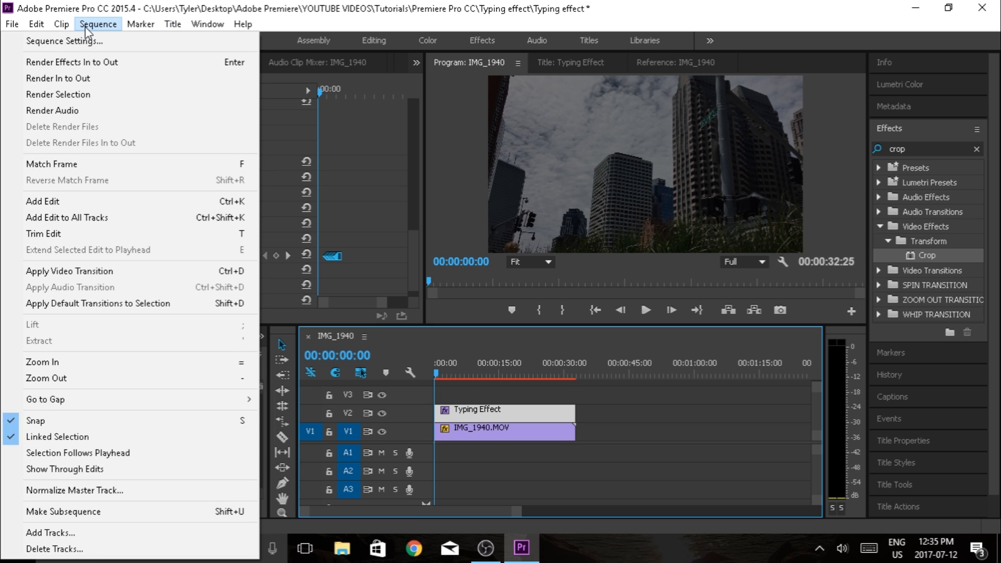
left_click(60, 79)
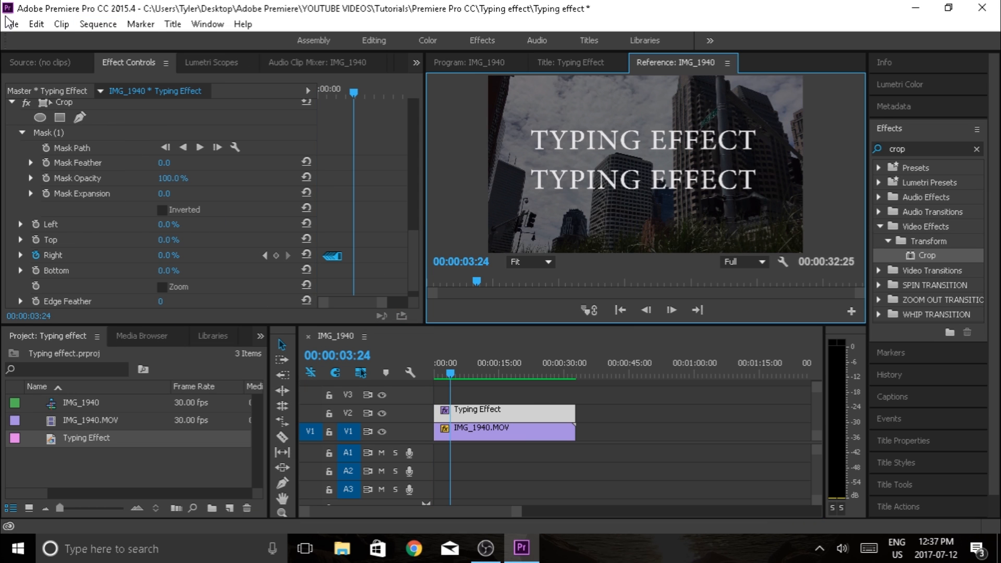
- Import the Keyboard Typing sound effect from the SOUND FX folder inside Adobe Premiere into the project
left_click(99, 453)
double_click(99, 452)
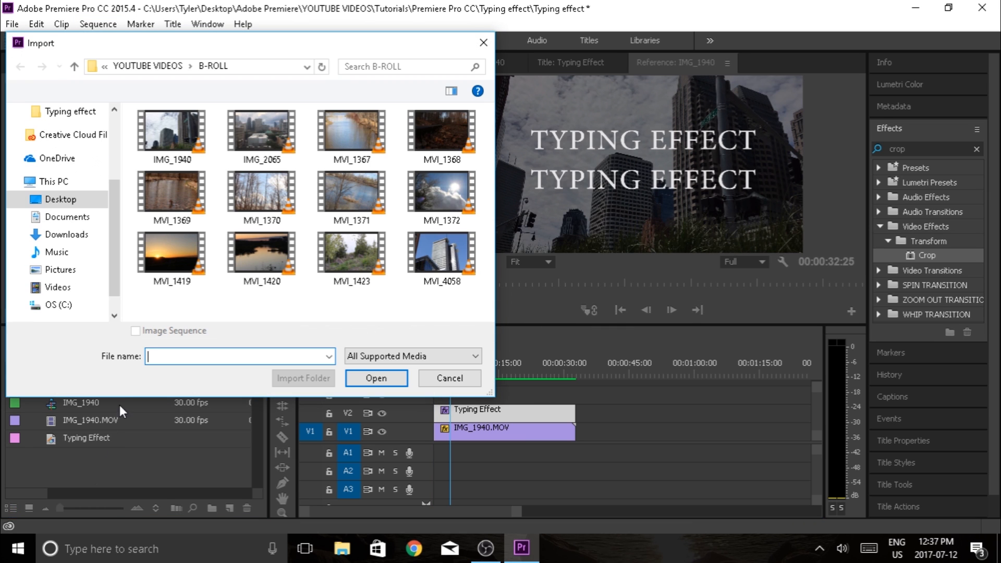
left_click(138, 69)
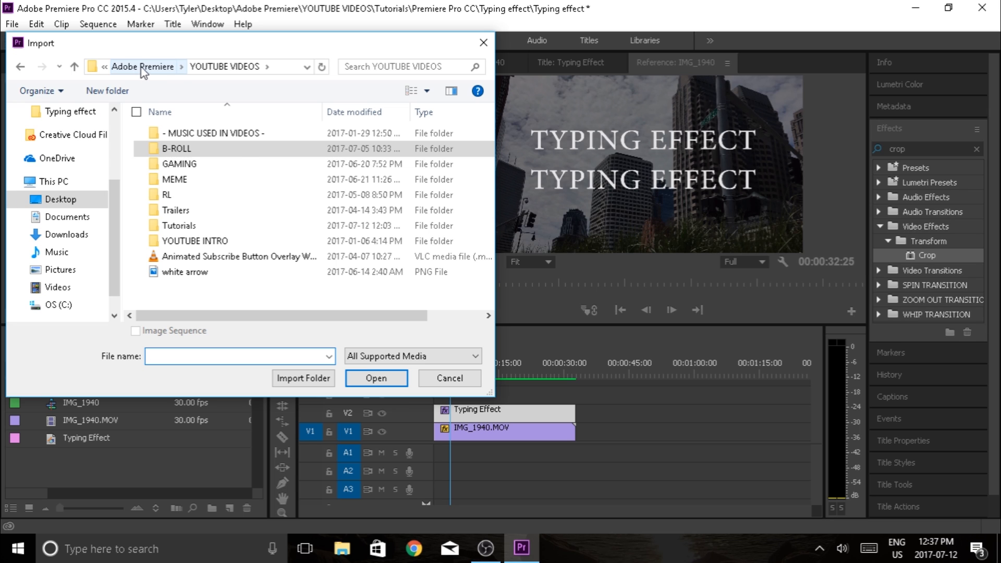
left_click(142, 67)
double_click(182, 227)
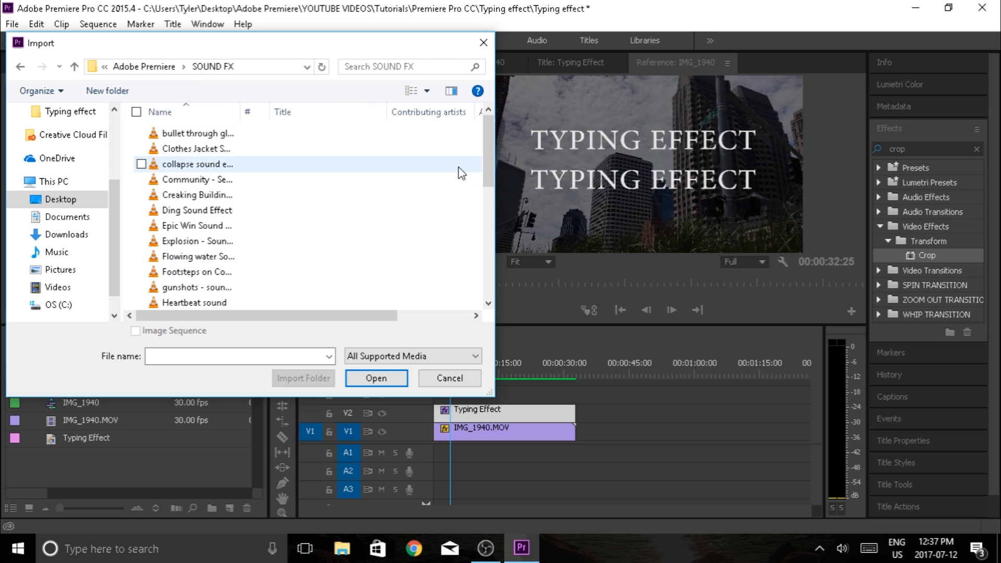
left_click_drag(487, 135, 486, 213)
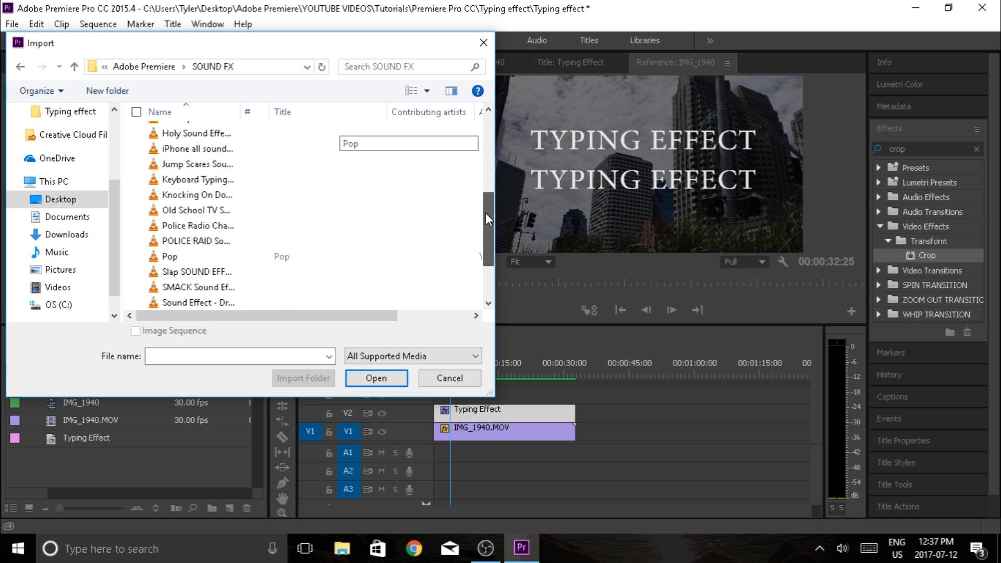
left_click(200, 180)
left_click(379, 381)
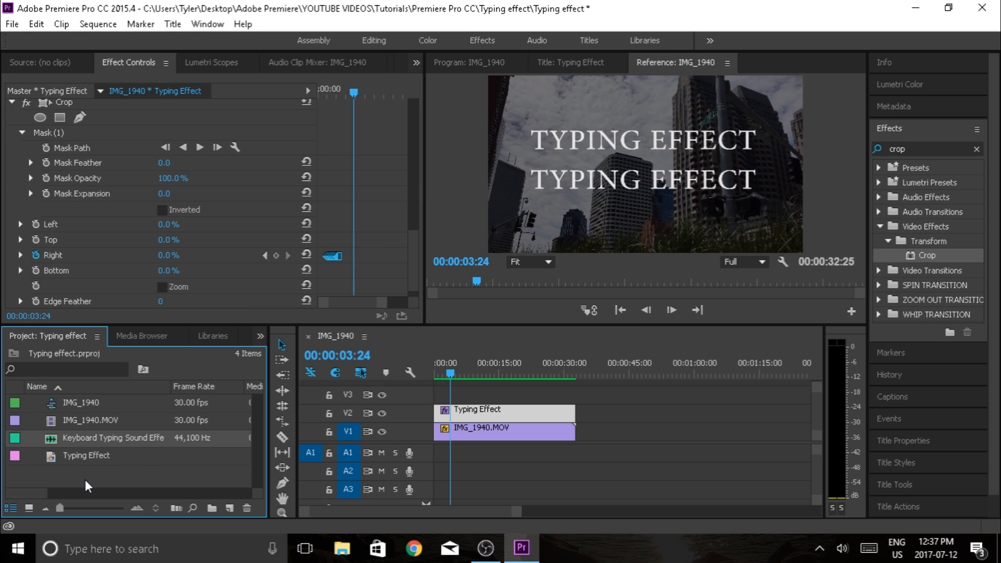
- Open Keyboard Typing Sound Effect.mp3 in the Source monitor and listen to its opening seconds
double_click(52, 442)
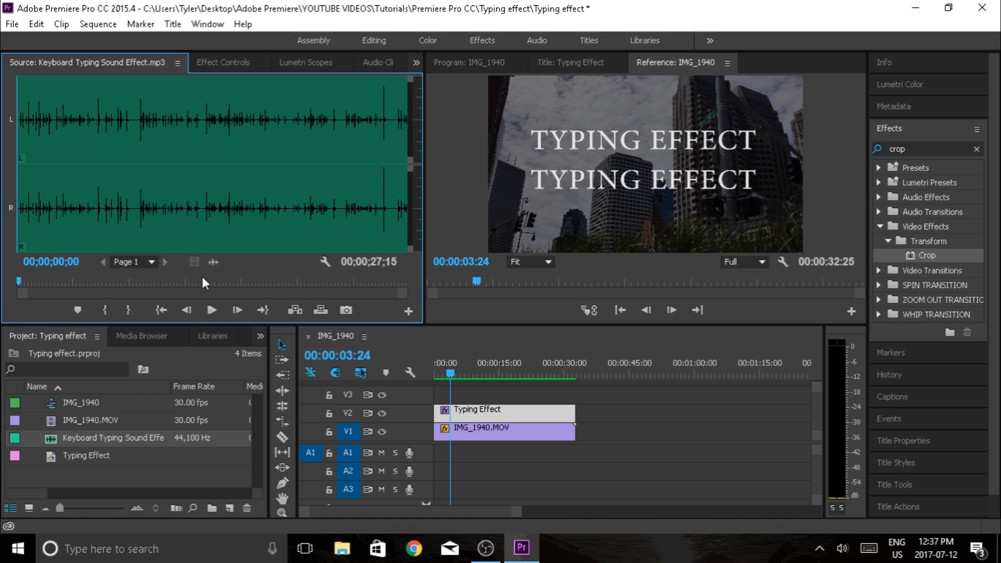
left_click(211, 311)
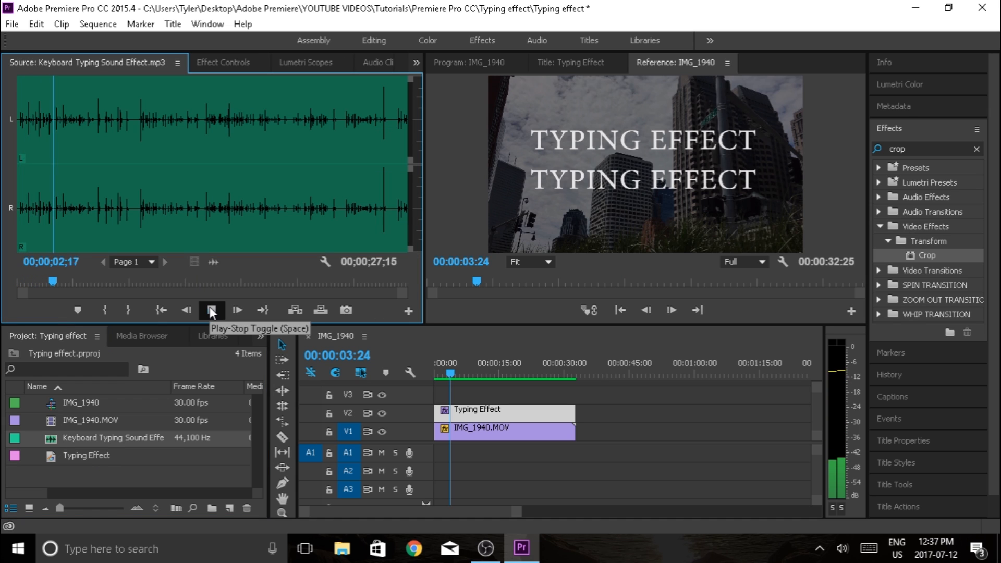
left_click(211, 311)
- Mark a typing sound excerpt from 00;00;00;06 lasting 00;00;02;10 and place its audio at the start of track A1
left_click_drag(55, 279, 17, 278)
left_click(128, 310)
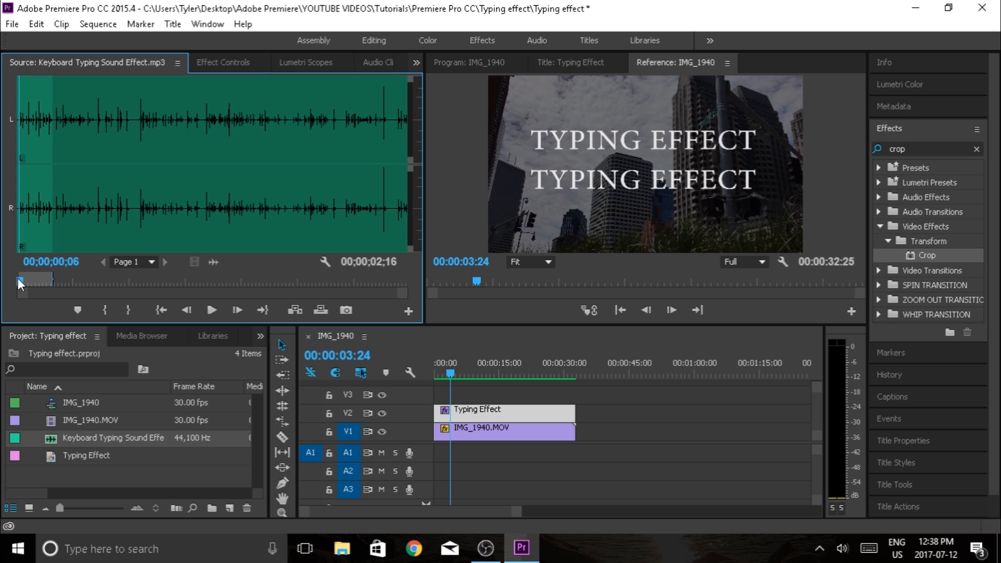
left_click(104, 309)
left_click_drag(213, 261, 437, 456)
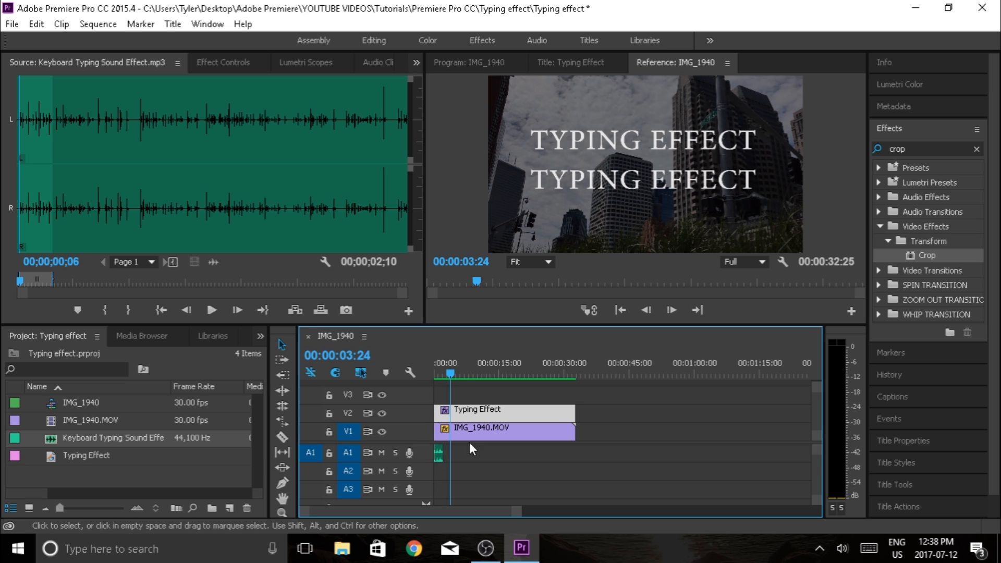
- Play the sequence from the start twice to check the typing animation against the keyboard sound
left_click_drag(449, 373, 432, 373)
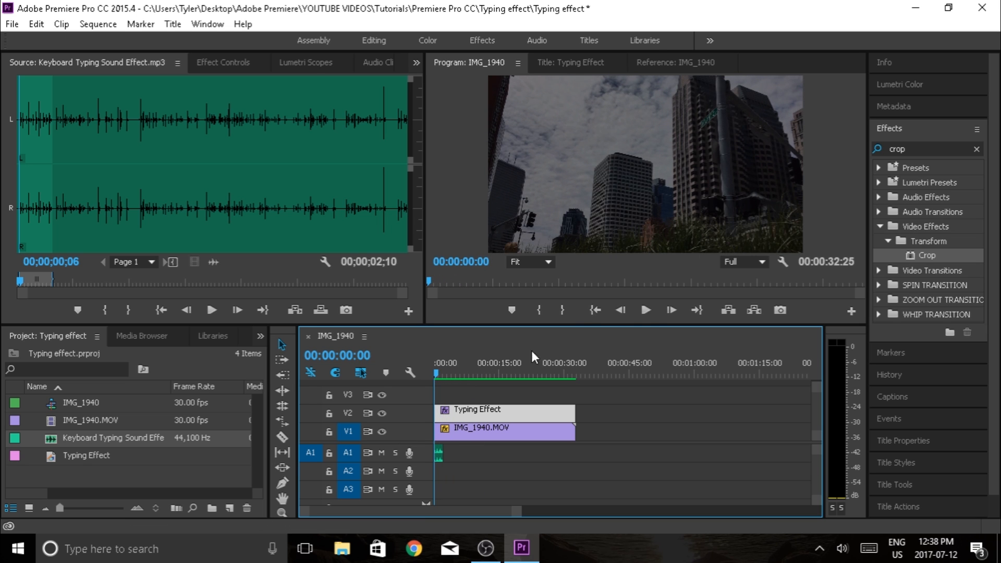
left_click(645, 311)
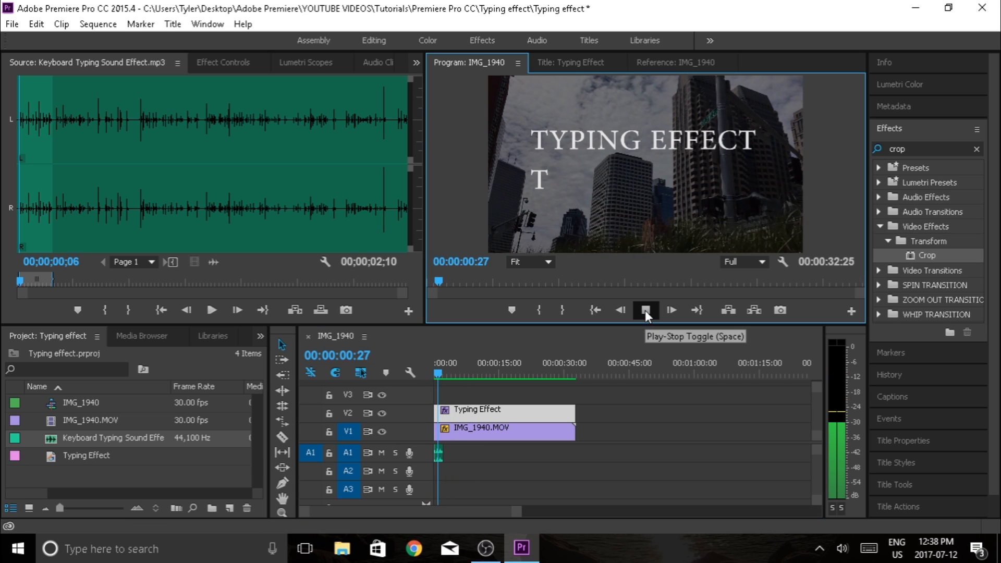
left_click(645, 309)
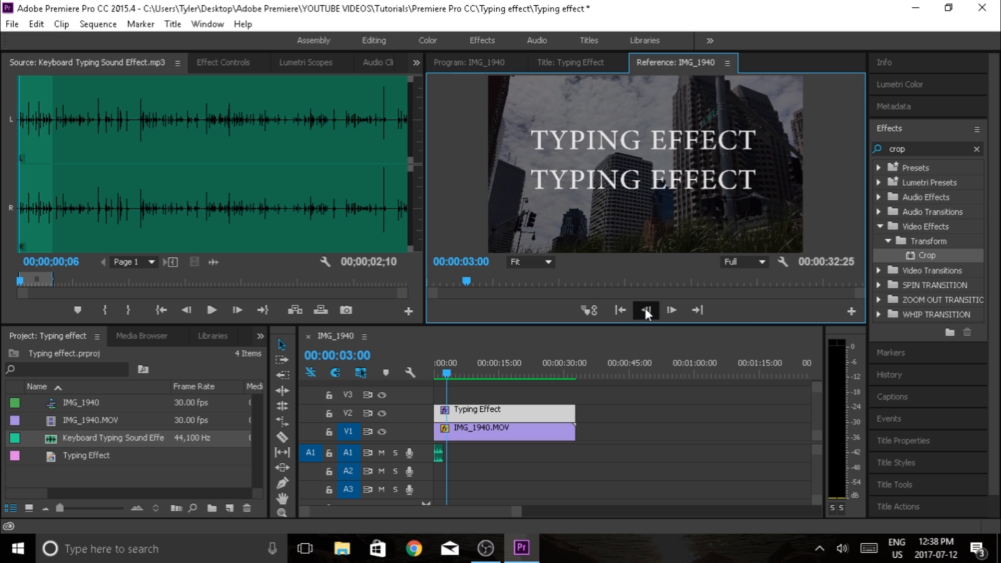
left_click_drag(445, 370, 433, 373)
left_click(646, 311)
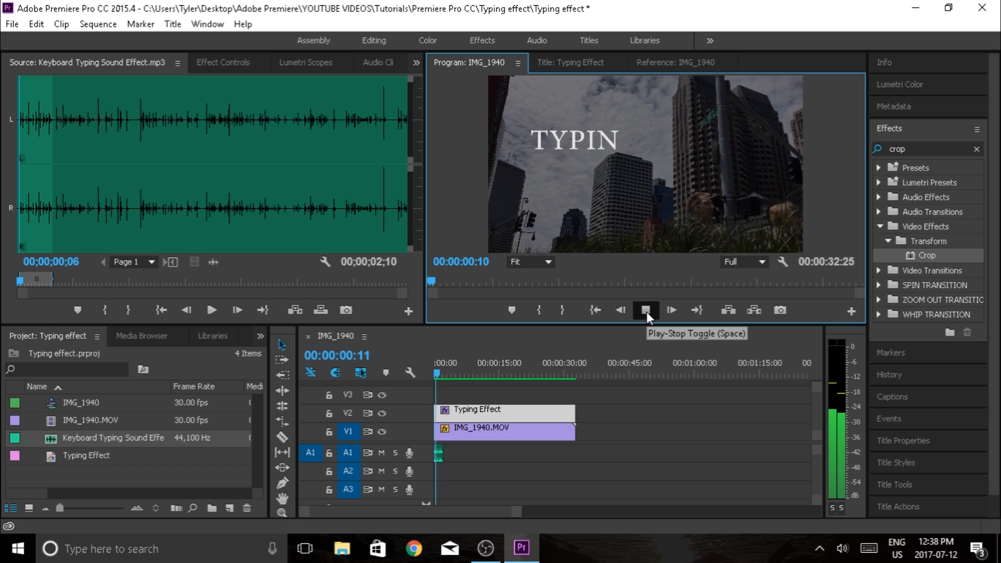